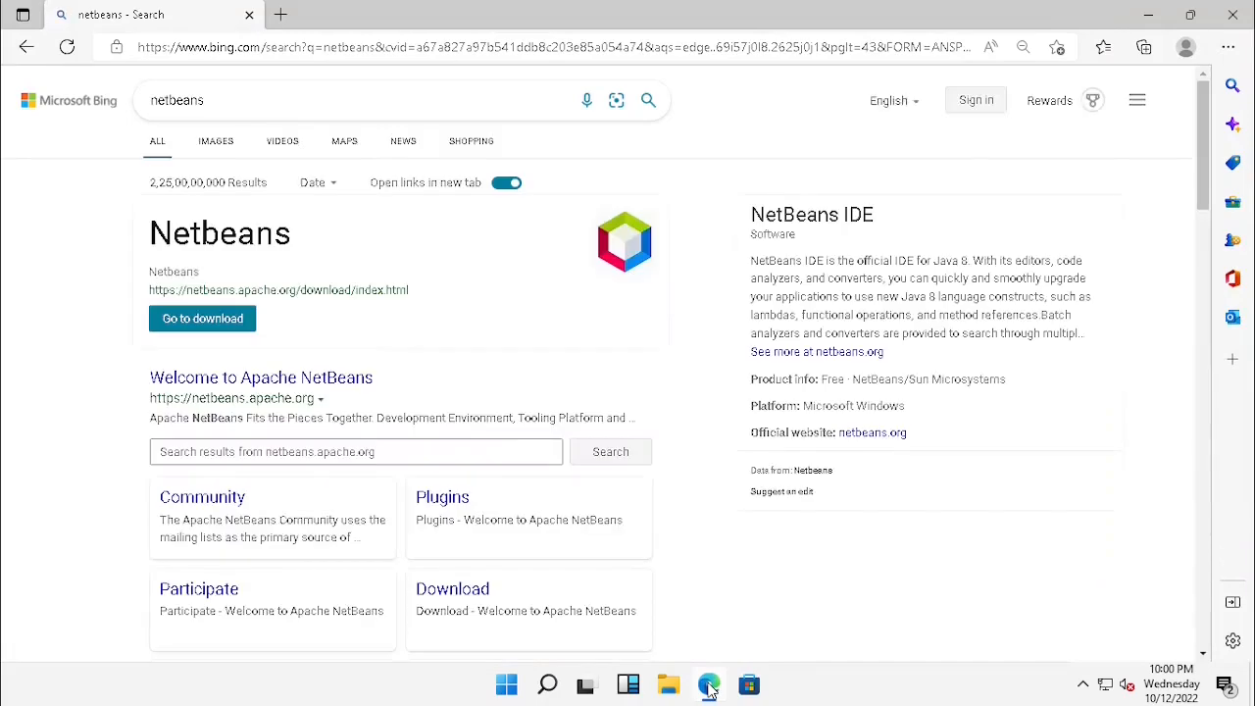
Open the Apache NetBeans website from the search results and go to the NetBeans 15 download page
{"action": "left_click", "coordinate": [245, 383]}
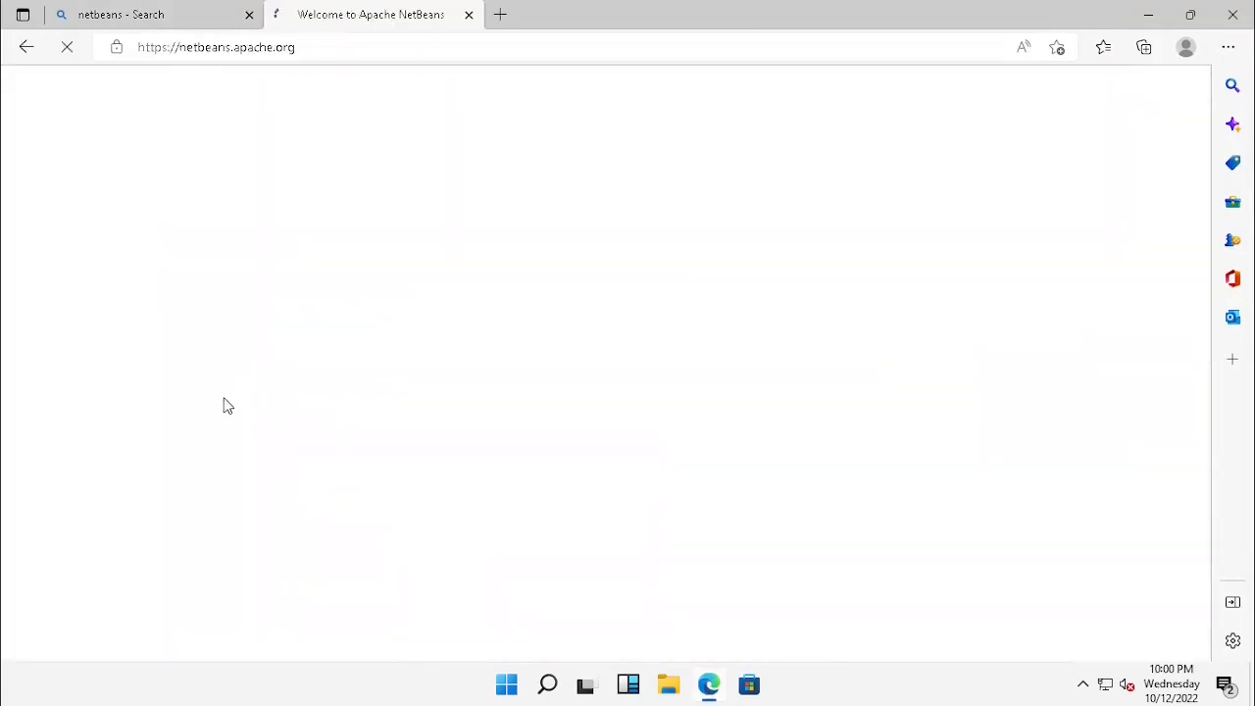
{"action": "scroll", "coordinate": [441, 370], "scroll_direction": "down", "scroll_amount": 4}
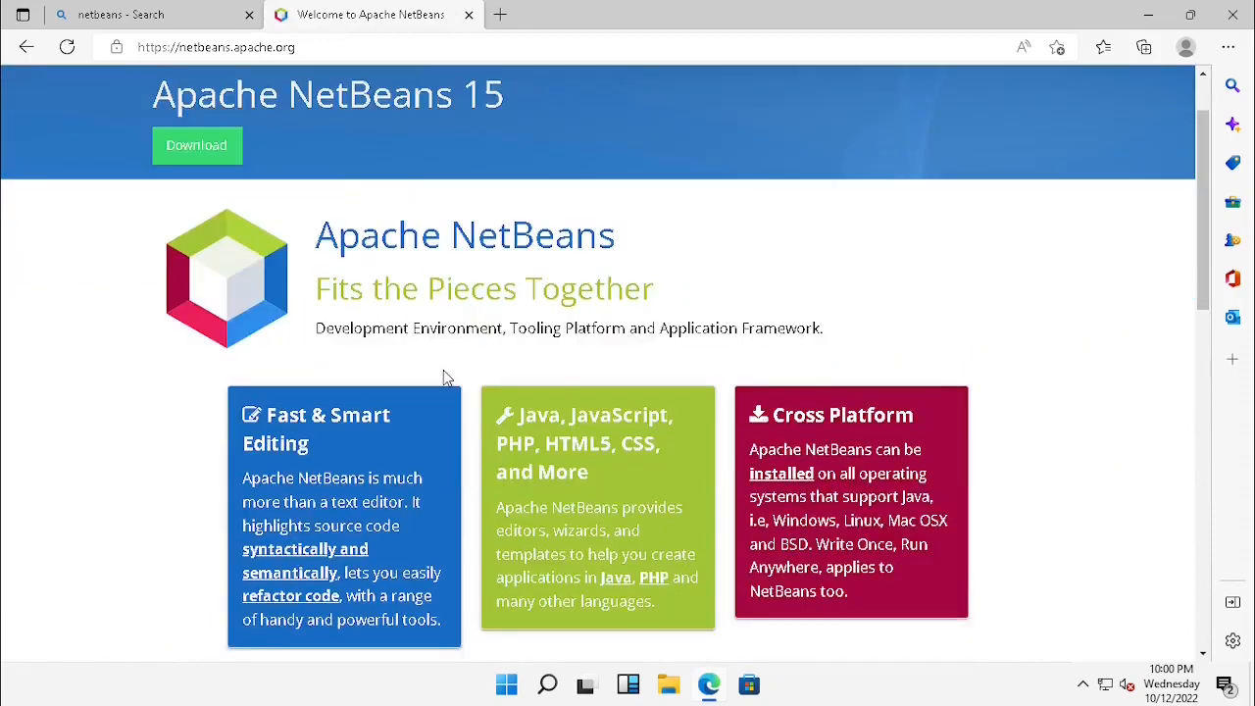
{"action": "scroll", "coordinate": [444, 383], "scroll_direction": "up", "scroll_amount": 3}
{"action": "left_click", "coordinate": [182, 146]}
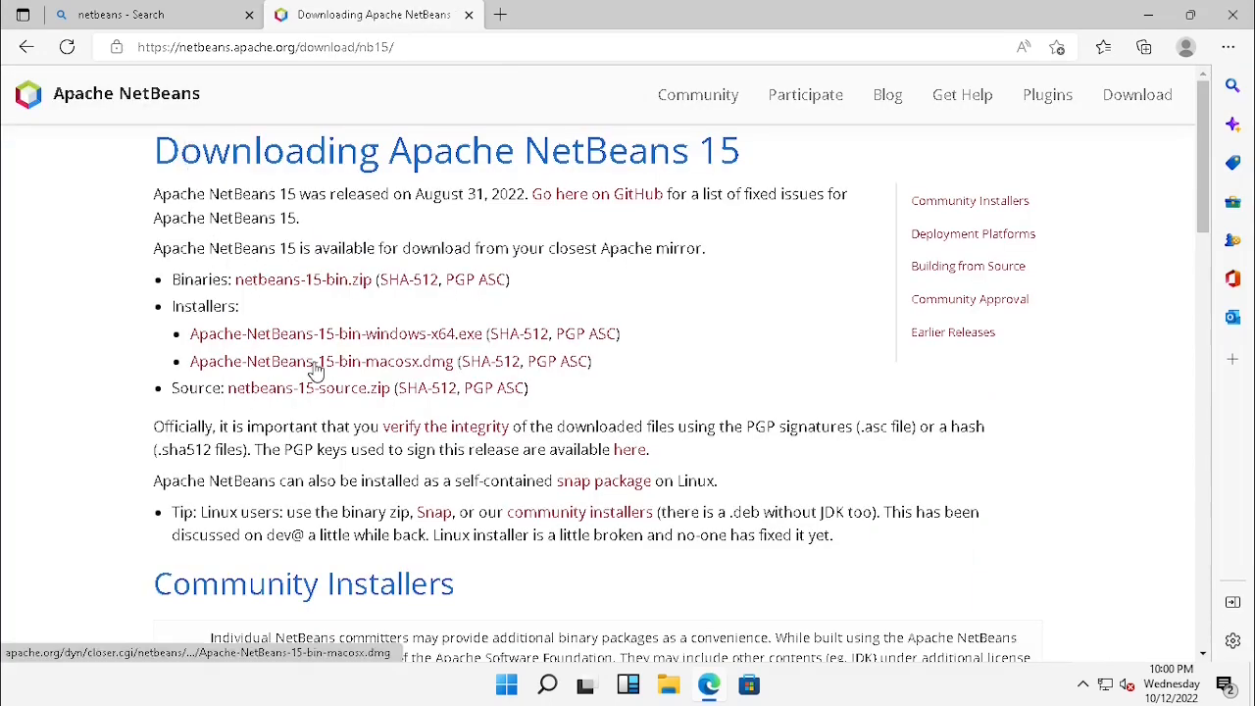
Download the Windows installer Apache-NetBeans-15-bin-windows-x64.exe from the HTTP mirror on the Apache downloads page
{"action": "scroll", "coordinate": [316, 371], "scroll_direction": "down", "scroll_amount": 2}
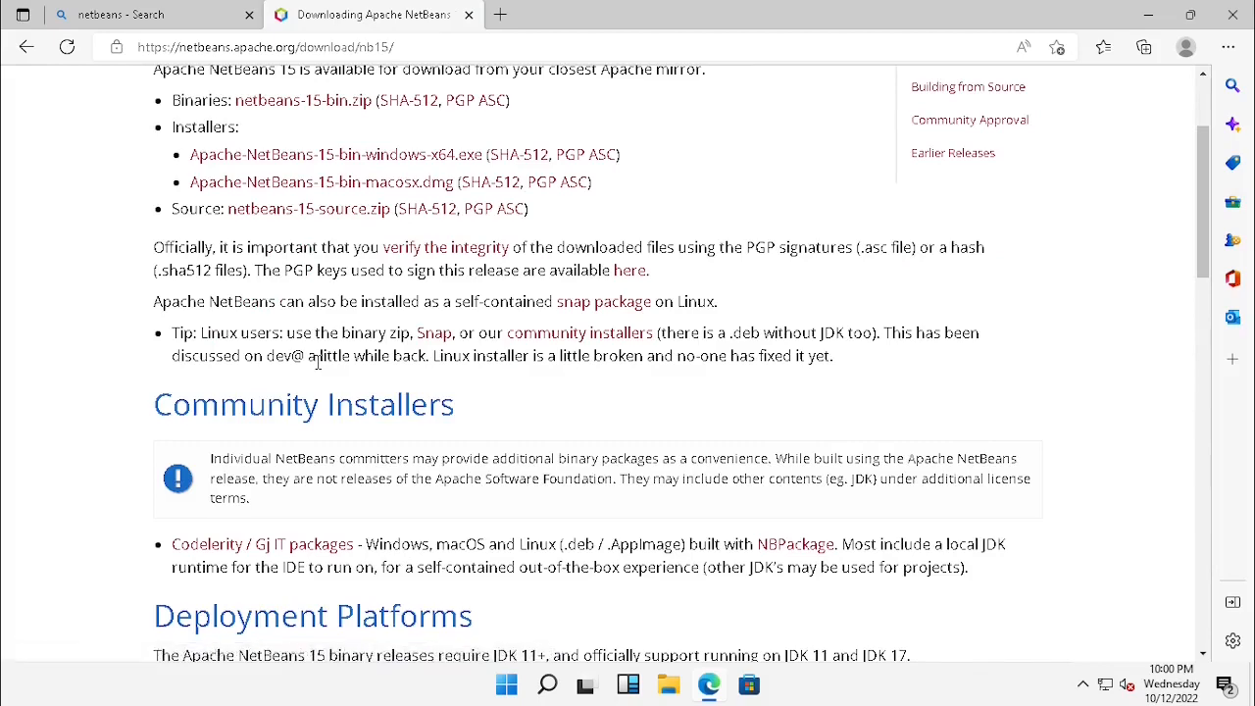
{"action": "scroll", "coordinate": [317, 363], "scroll_direction": "down", "scroll_amount": 3}
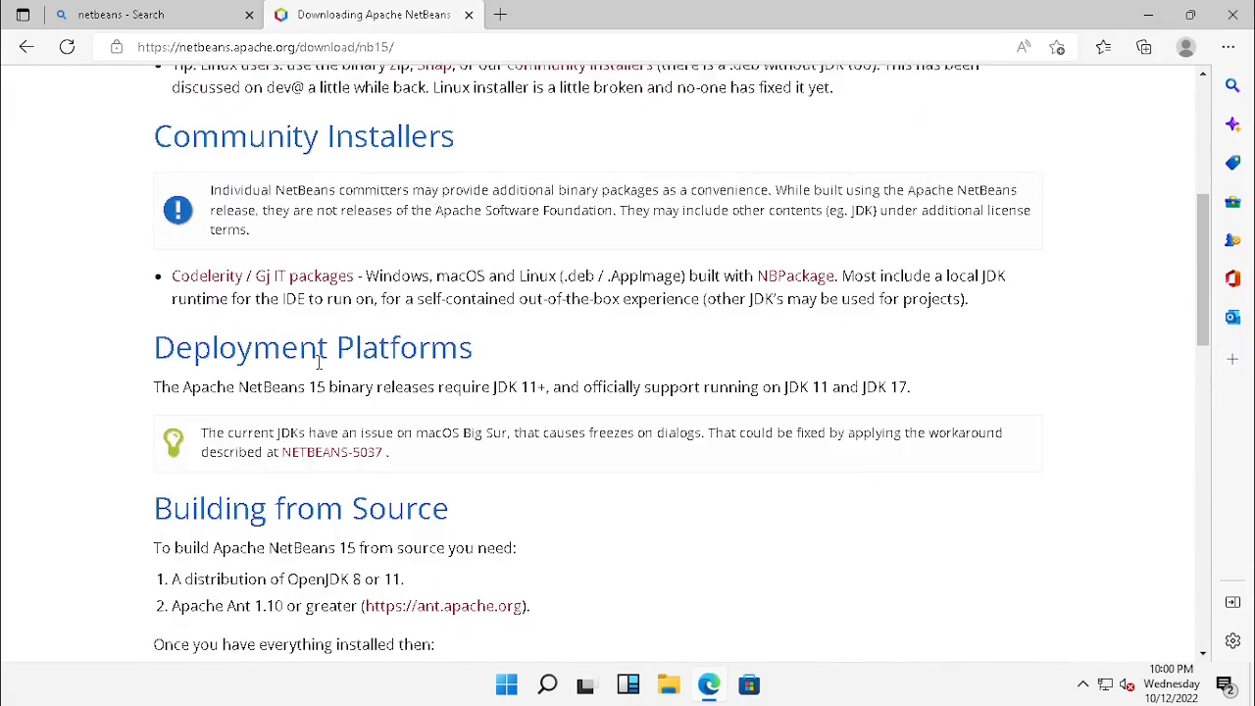
{"action": "scroll", "coordinate": [319, 363], "scroll_direction": "up", "scroll_amount": 5}
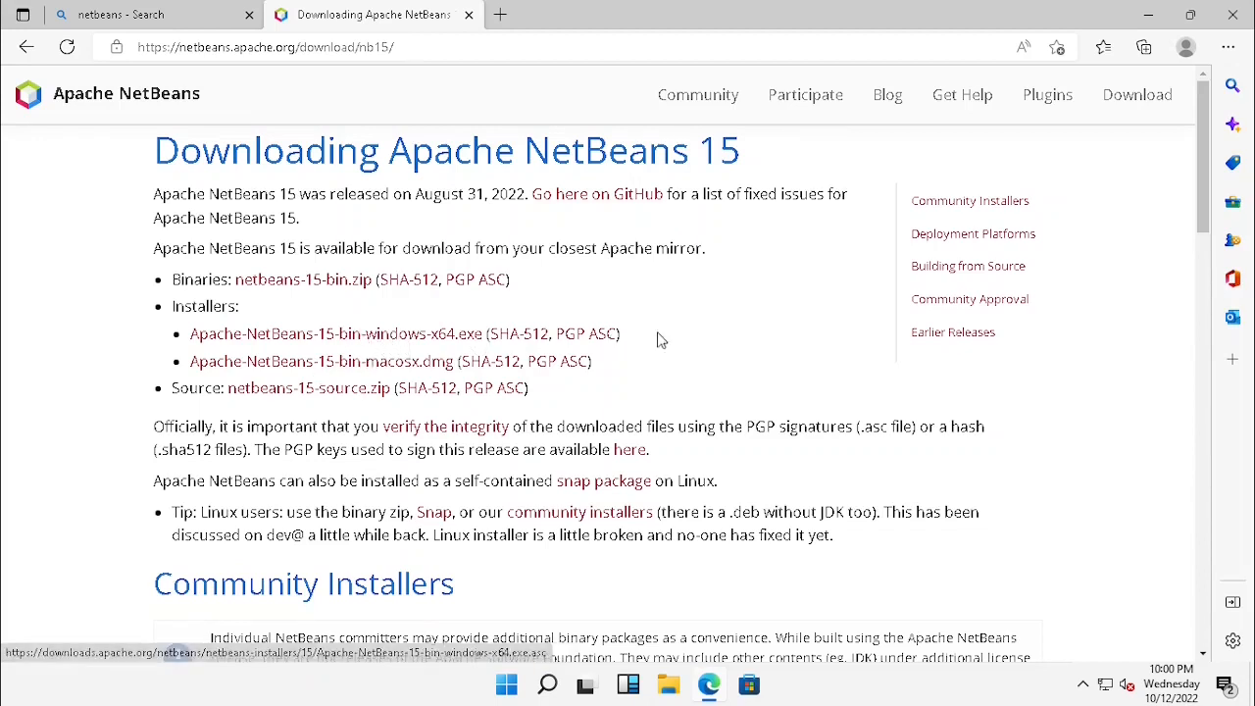
{"action": "left_click_drag", "start_coordinate": [661, 339], "coordinate": [188, 339]}
{"action": "left_click", "coordinate": [381, 339]}
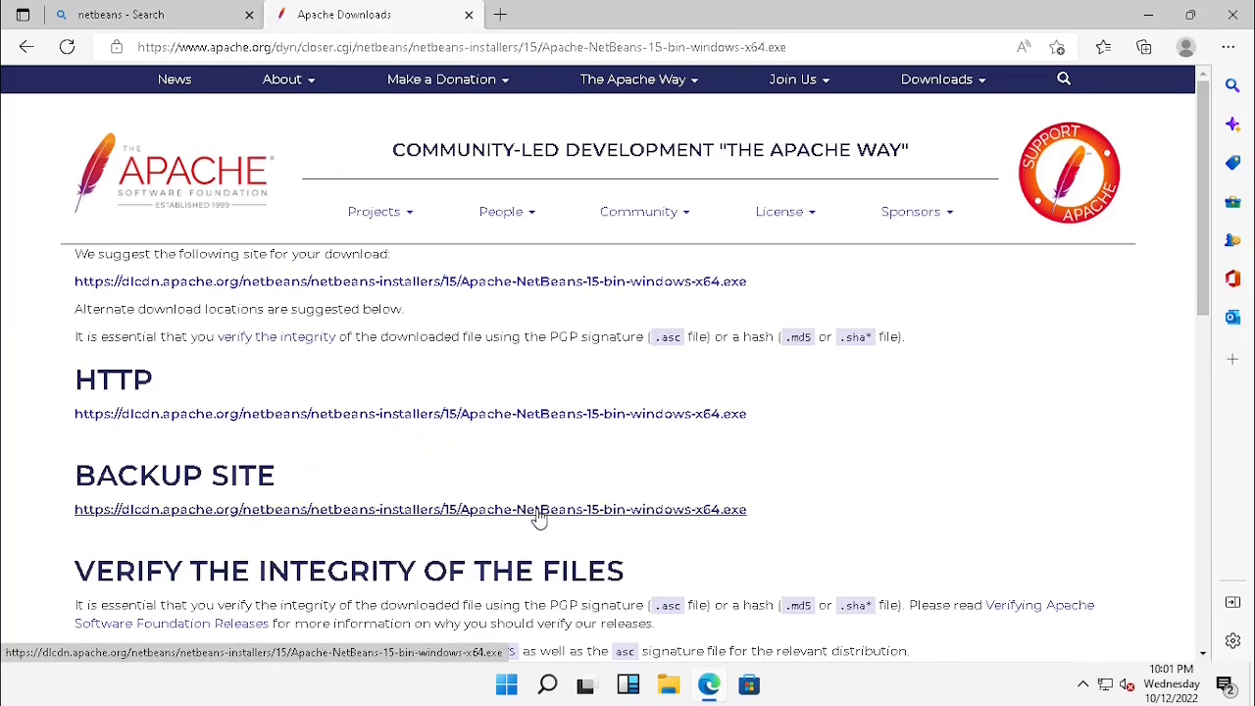
{"action": "left_click", "coordinate": [492, 420]}
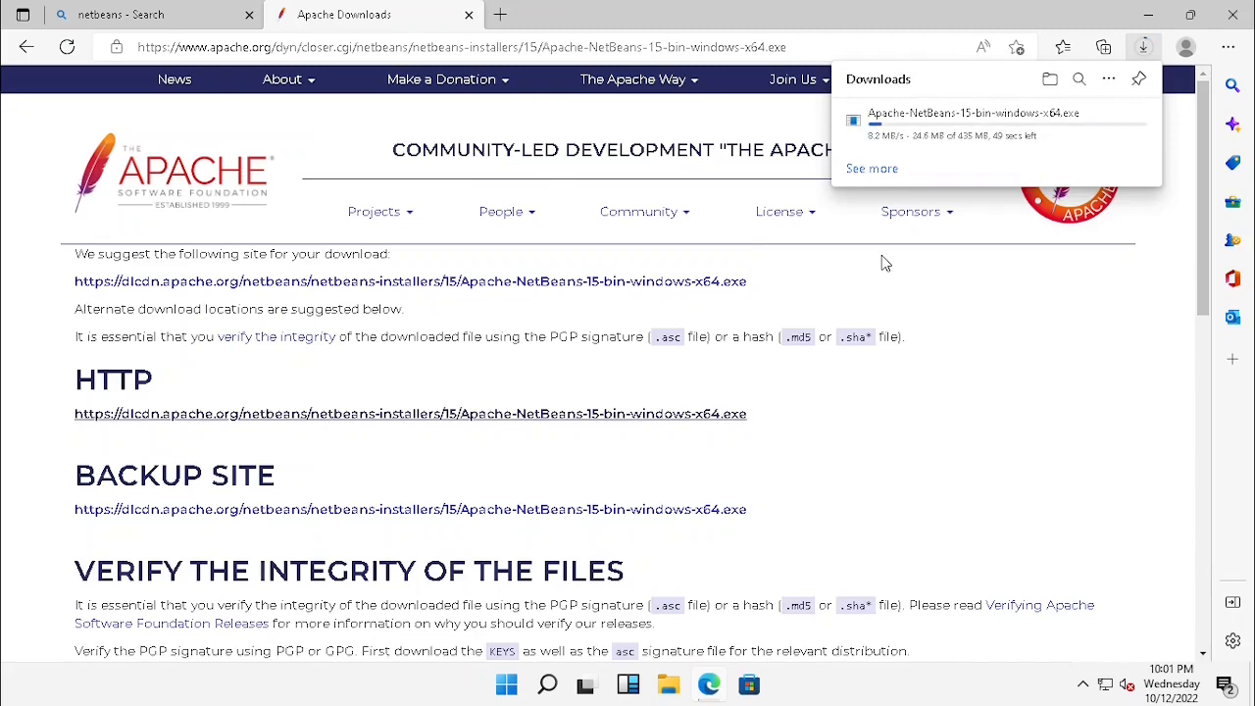
{"action": "scroll", "coordinate": [885, 261], "scroll_direction": "down", "scroll_amount": 3}
Search the web for "java jdk" in a new browser tab
{"action": "left_click", "coordinate": [500, 15]}
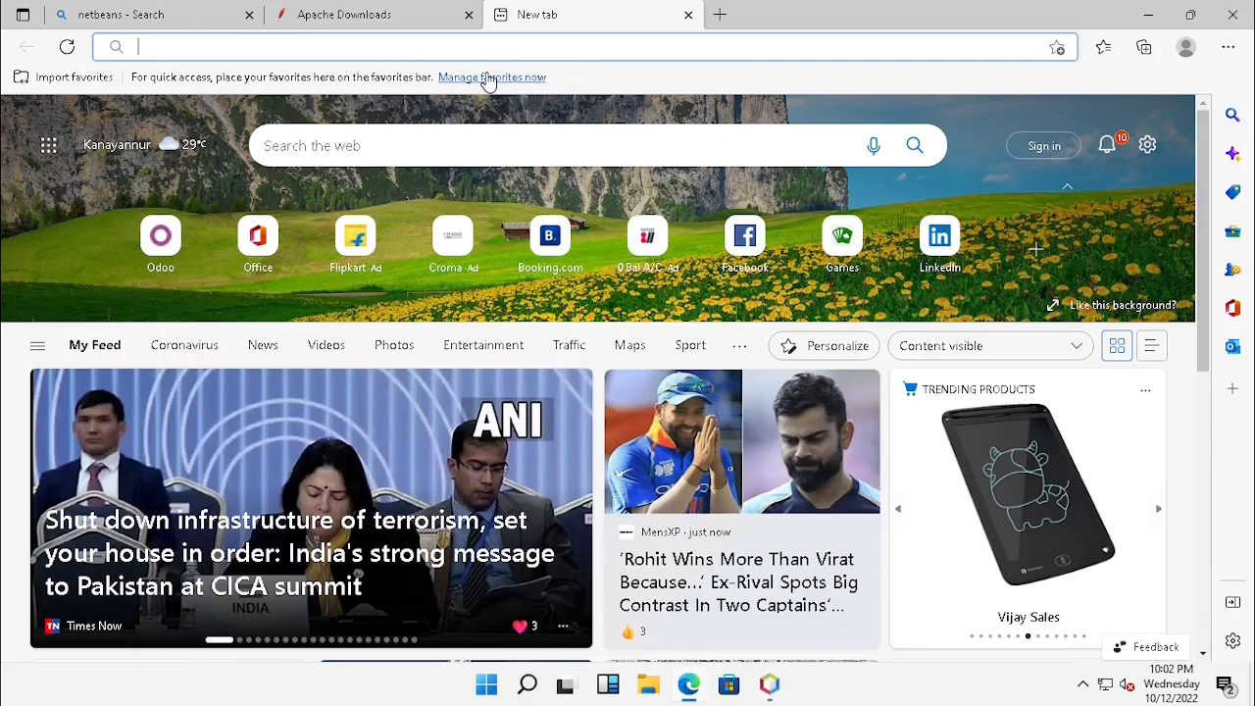
{"action": "type", "text": "J"}
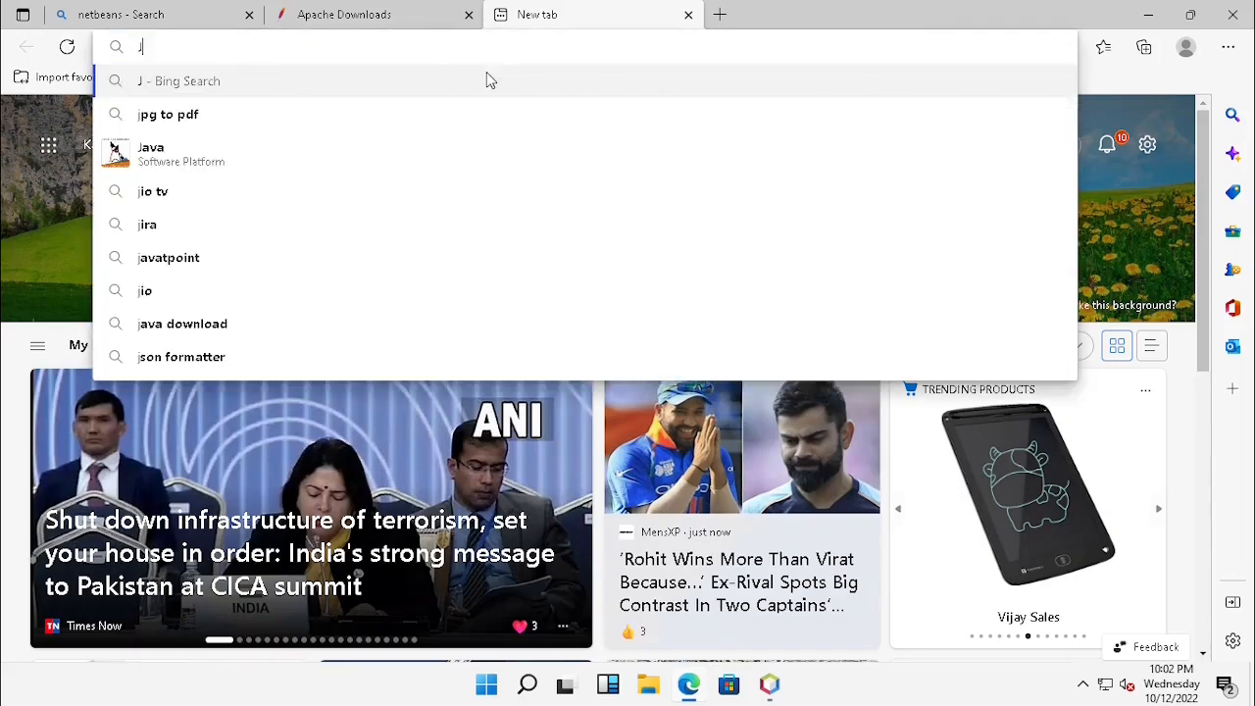
{"action": "type", "text": "a"}
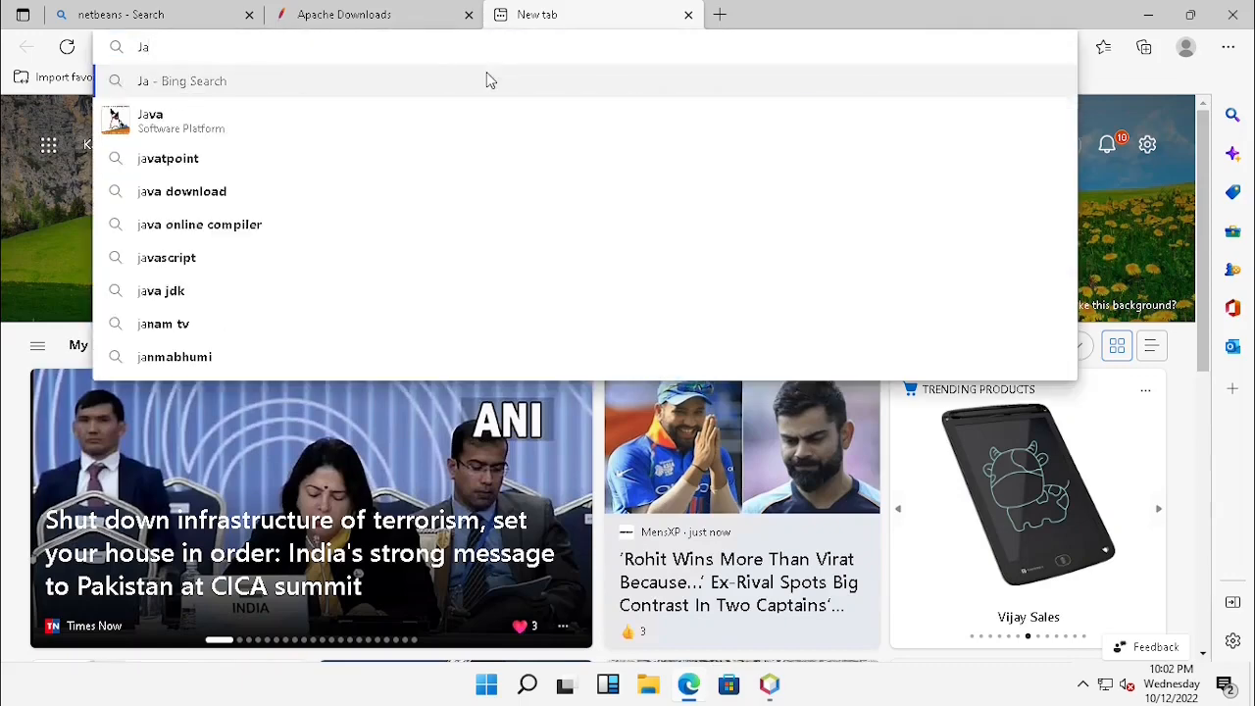
{"action": "type", "text": "va"}
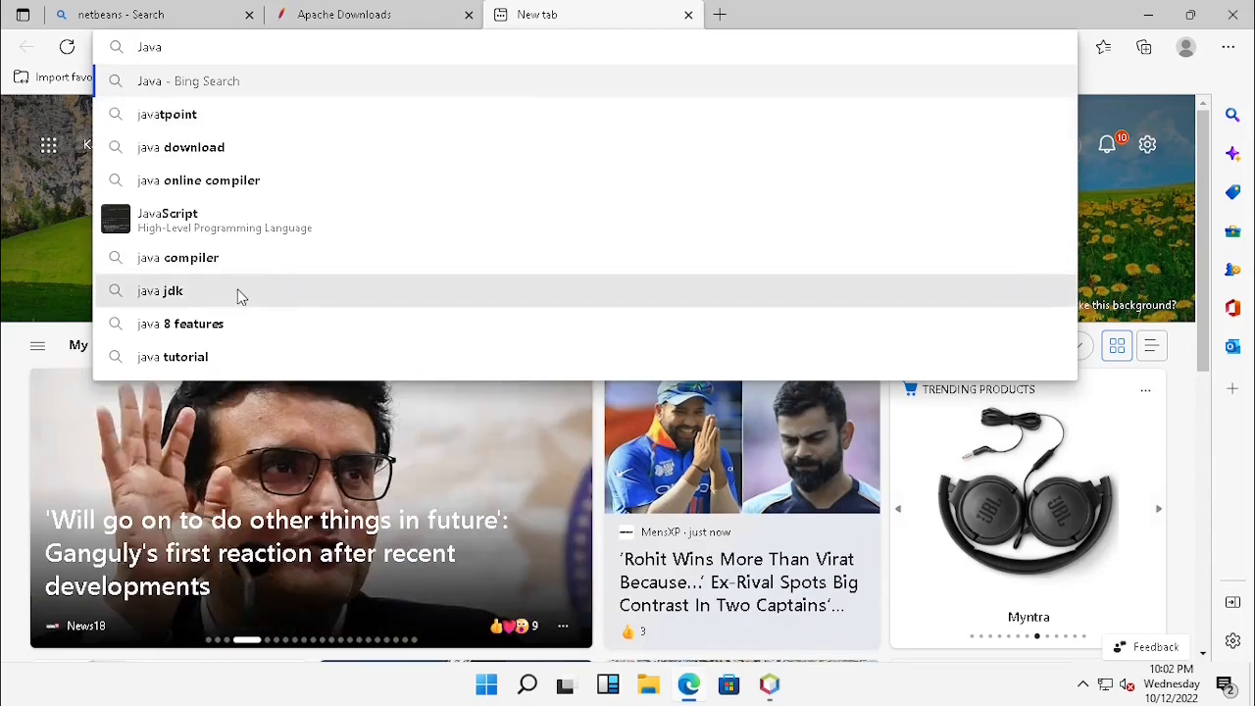
{"action": "left_click", "coordinate": [240, 296]}
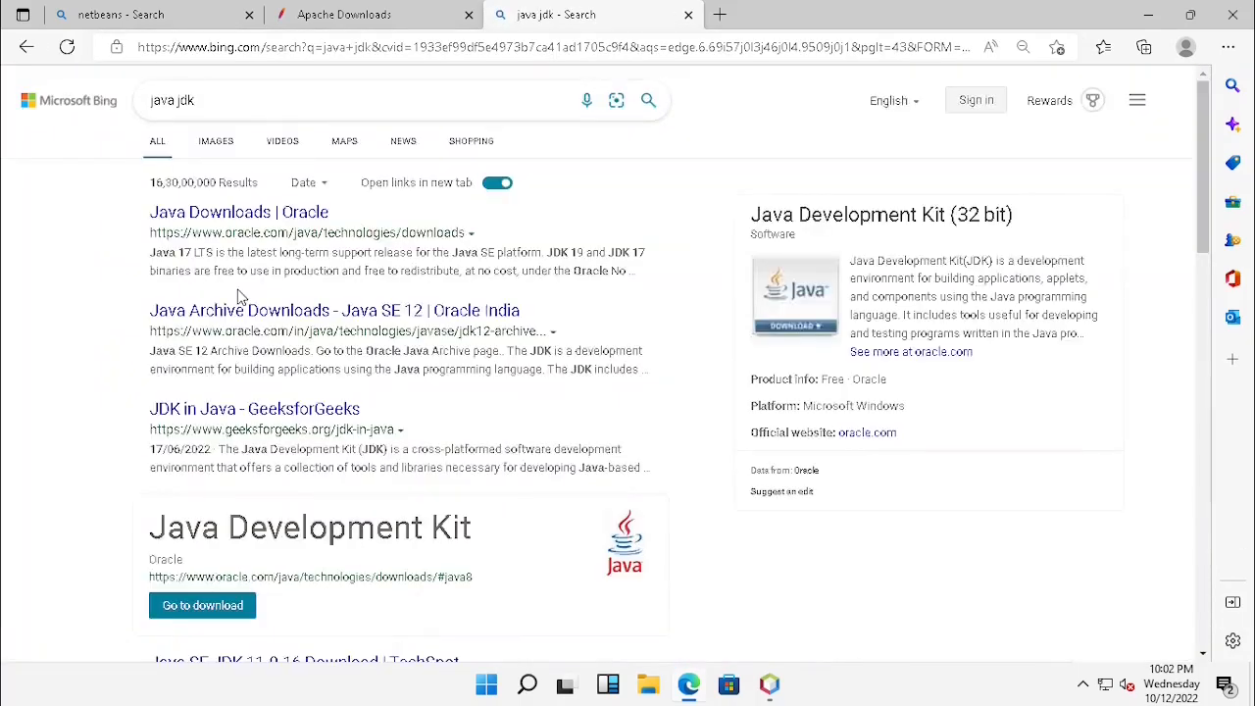
Open Oracle's Java Downloads page and download the JDK 19 x64 Installer for Windows
{"action": "left_click", "coordinate": [276, 225]}
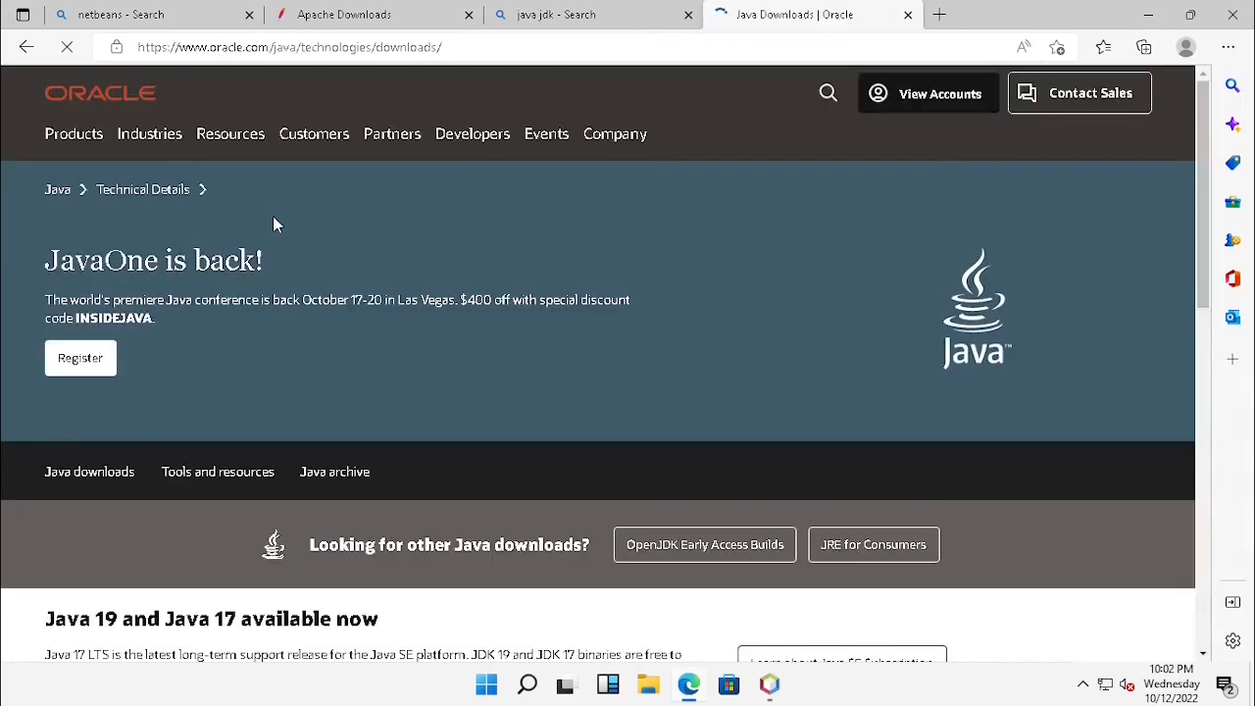
{"action": "scroll", "coordinate": [332, 392], "scroll_direction": "down", "scroll_amount": 2}
{"action": "scroll", "coordinate": [337, 405], "scroll_direction": "down", "scroll_amount": 2}
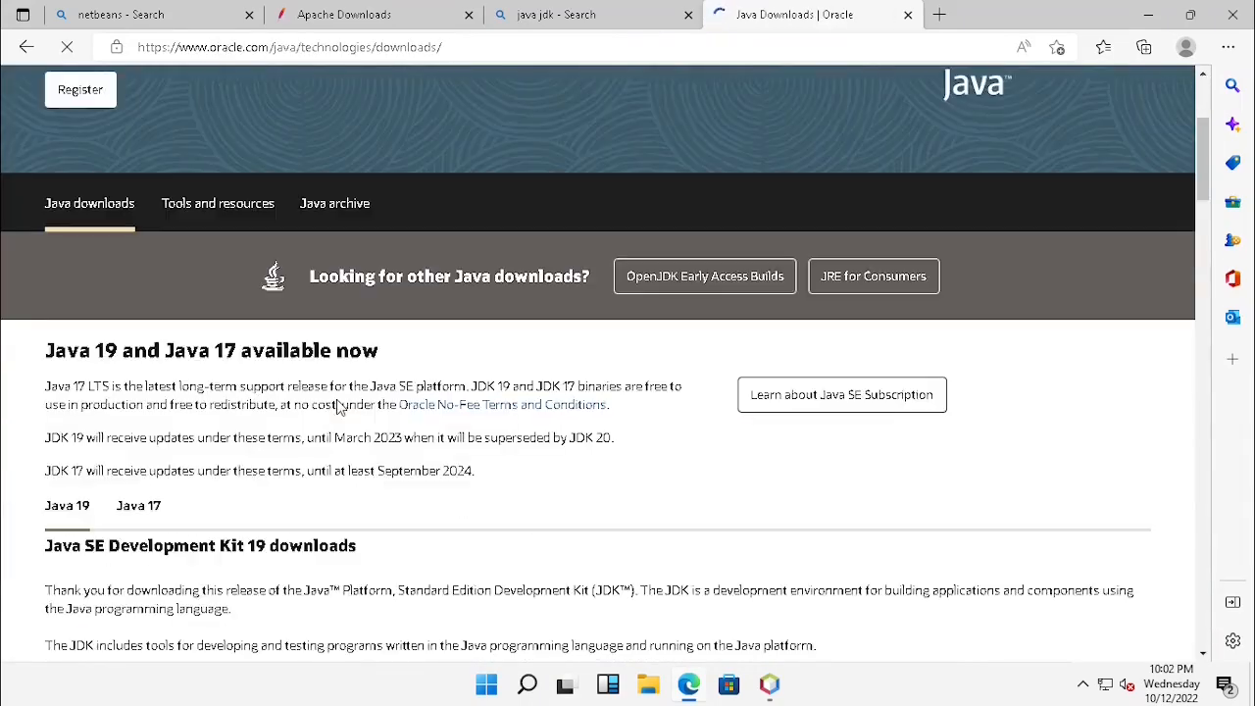
{"action": "scroll", "coordinate": [336, 399], "scroll_direction": "down", "scroll_amount": 3}
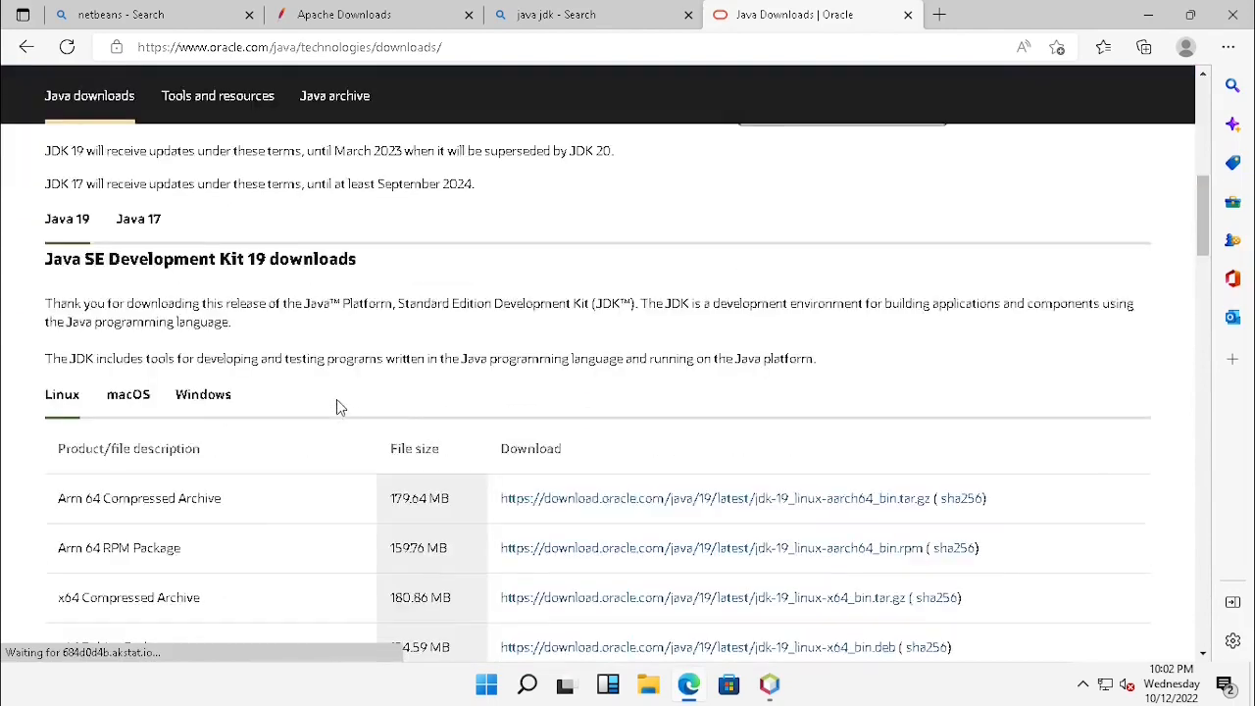
{"action": "scroll", "coordinate": [204, 518], "scroll_direction": "down", "scroll_amount": 2}
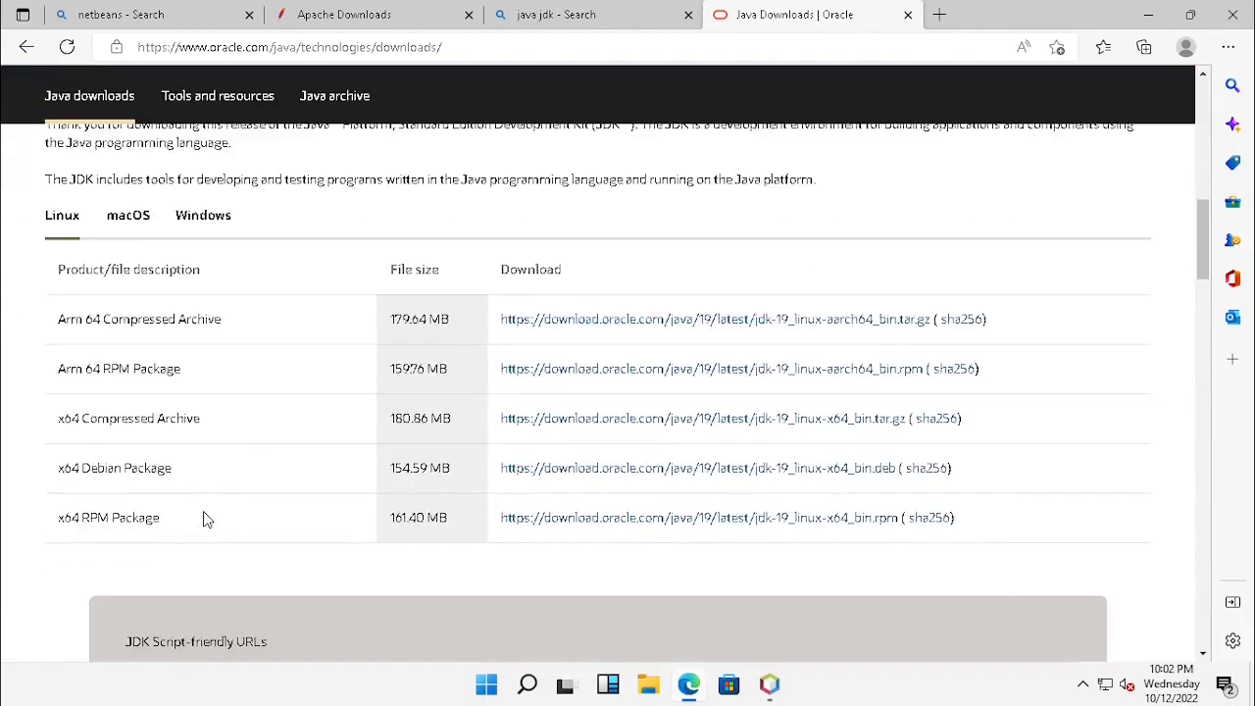
{"action": "scroll", "coordinate": [205, 516], "scroll_direction": "up", "scroll_amount": 1}
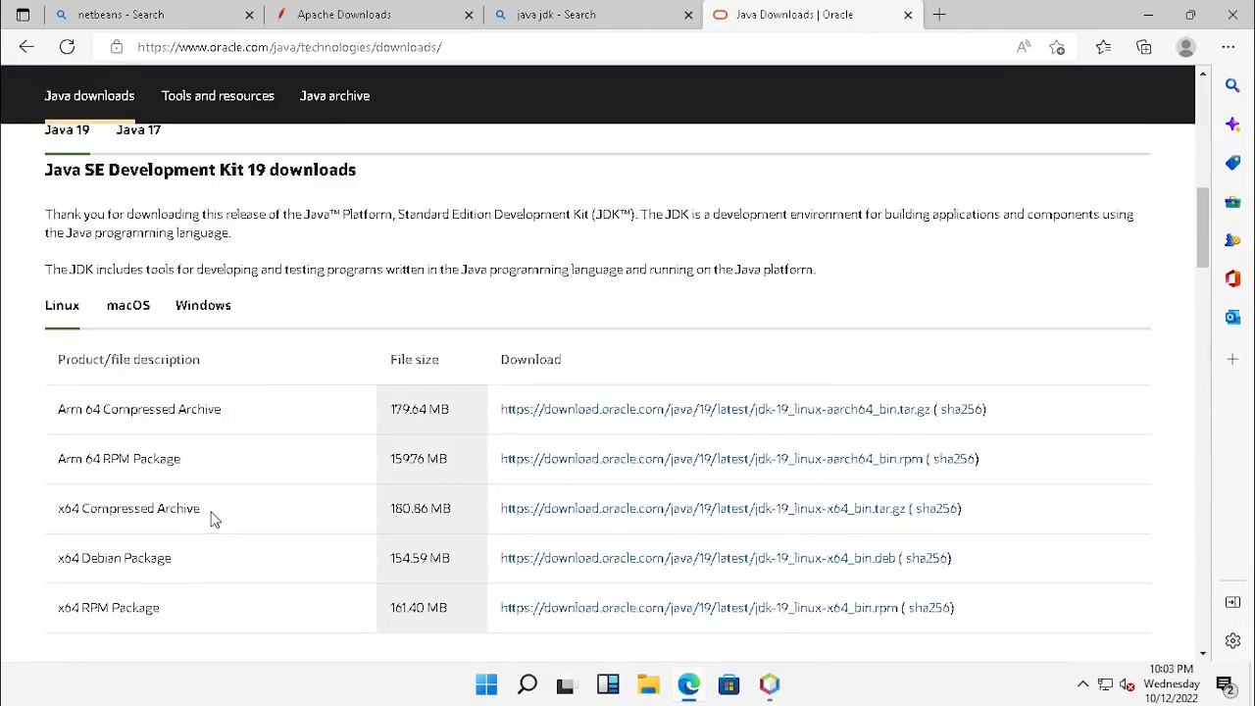
{"action": "left_click", "coordinate": [211, 325]}
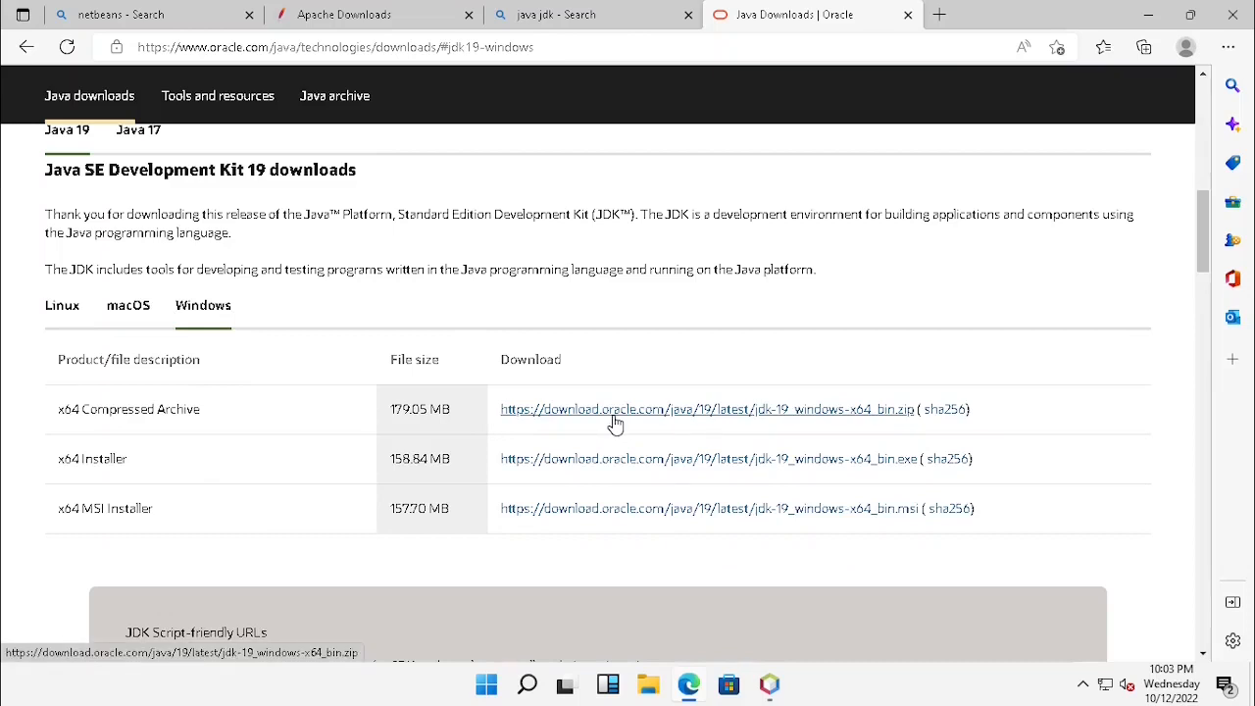
{"action": "left_click", "coordinate": [657, 459]}
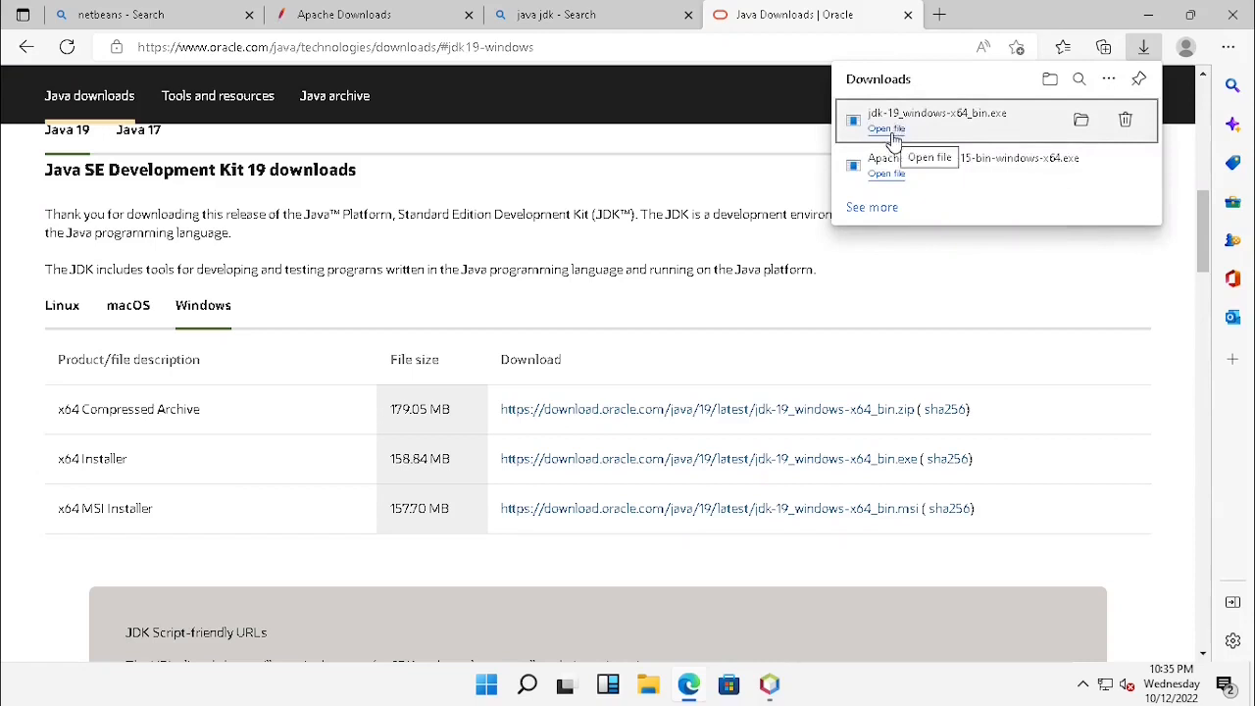
Run the downloaded jdk-19_windows-x64_bin.exe with administrator permission and install JDK 19 with the default settings
{"action": "left_click", "coordinate": [886, 130]}
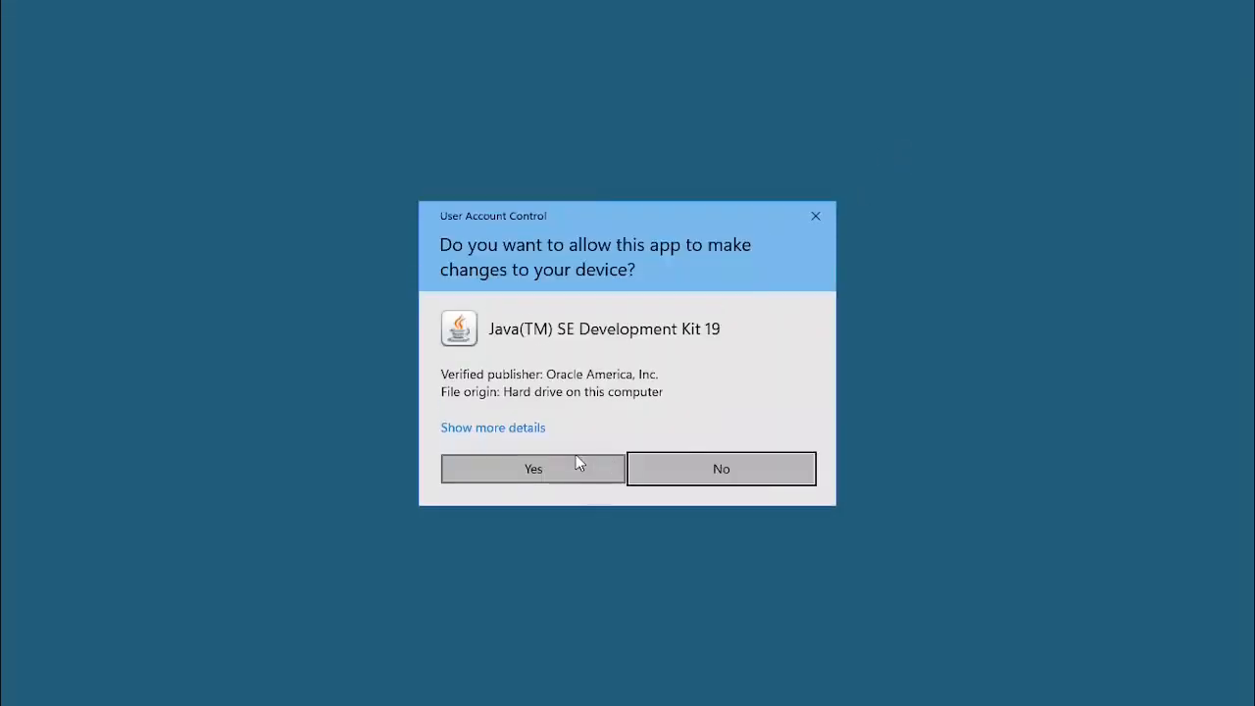
{"action": "left_click", "coordinate": [543, 478]}
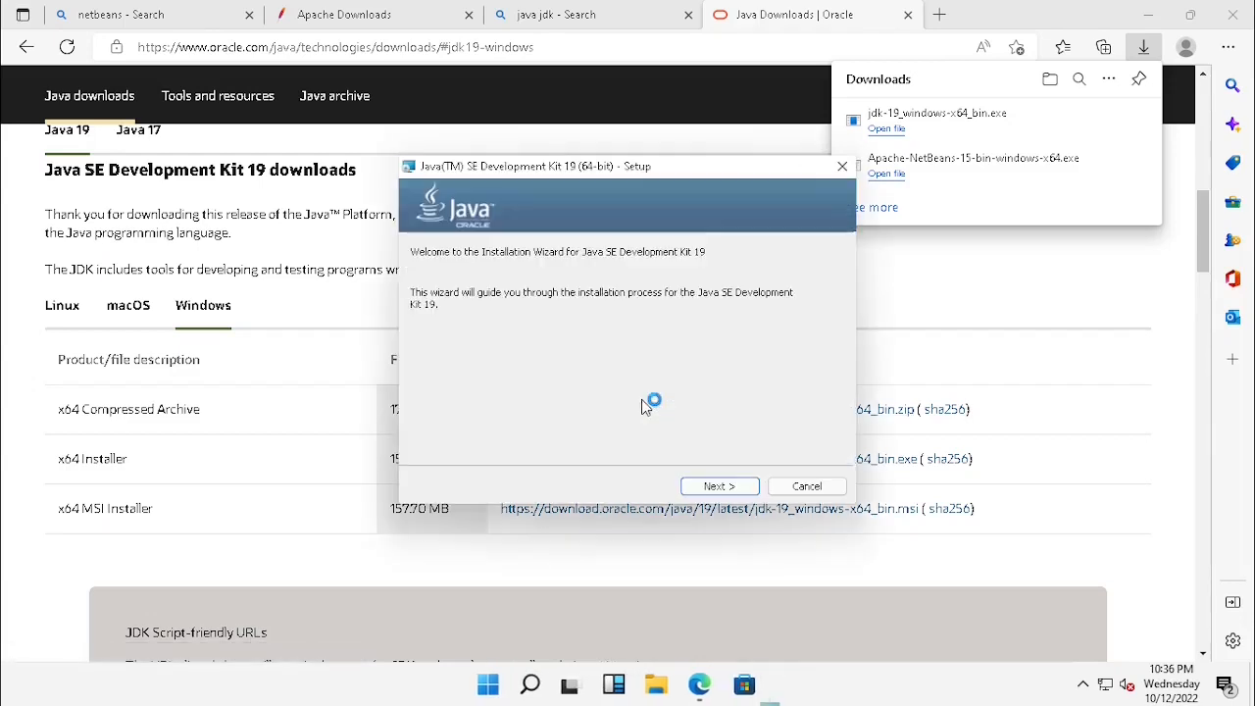
{"action": "left_click", "coordinate": [721, 488]}
{"action": "left_click", "coordinate": [719, 483]}
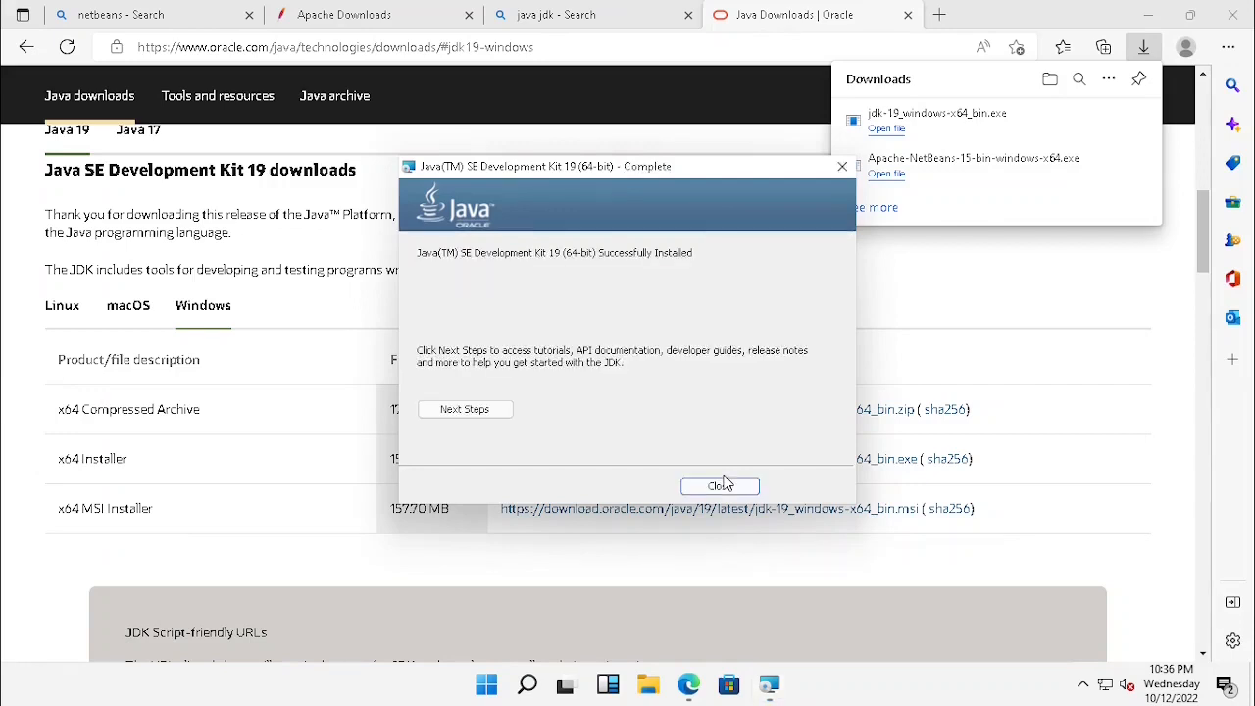
{"action": "left_click", "coordinate": [726, 485]}
{"action": "left_click", "coordinate": [726, 486]}
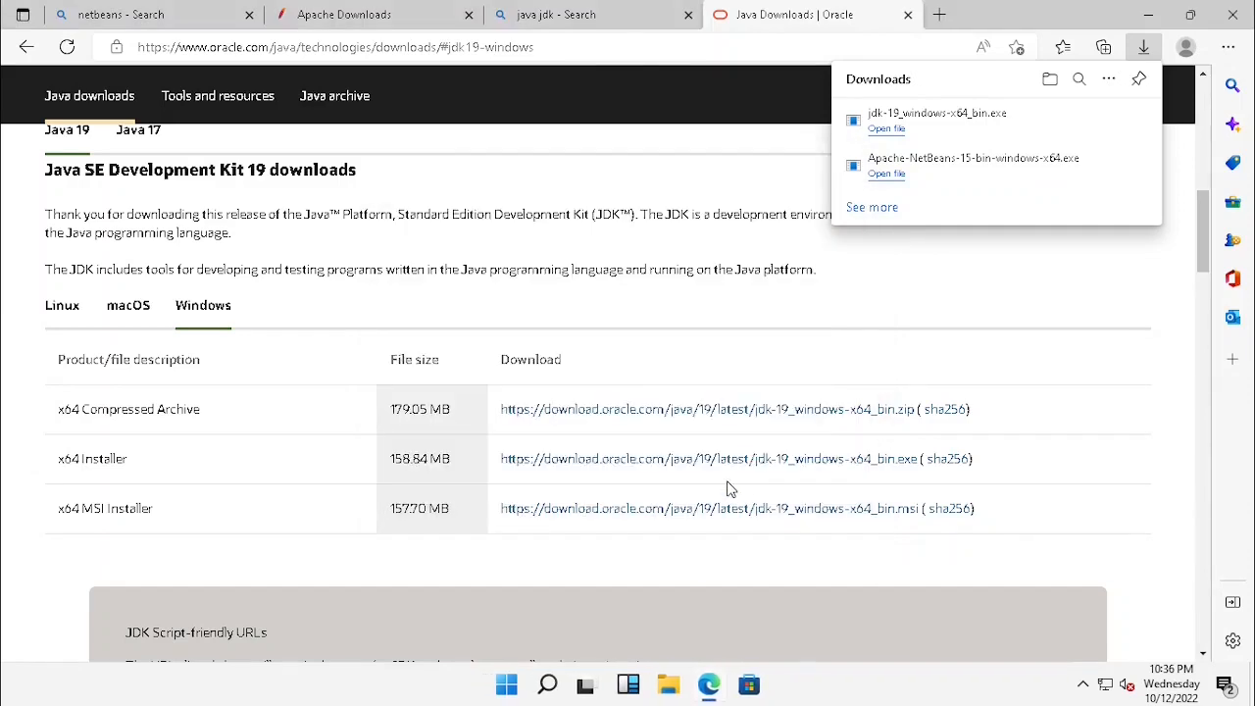
Run the downloaded Apache-NetBeans-15-bin-windows-x64.exe with administrator permission and bring its installer window to the front
{"action": "left_click", "coordinate": [889, 176]}
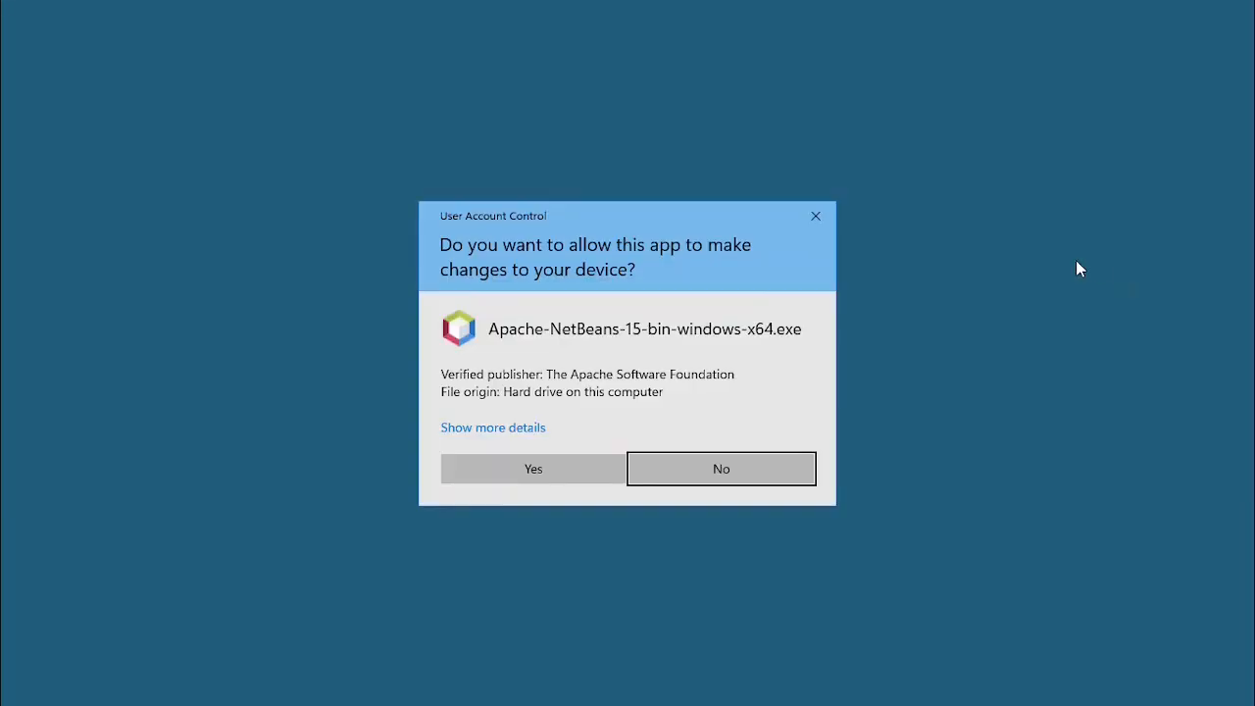
{"action": "left_click", "coordinate": [493, 474]}
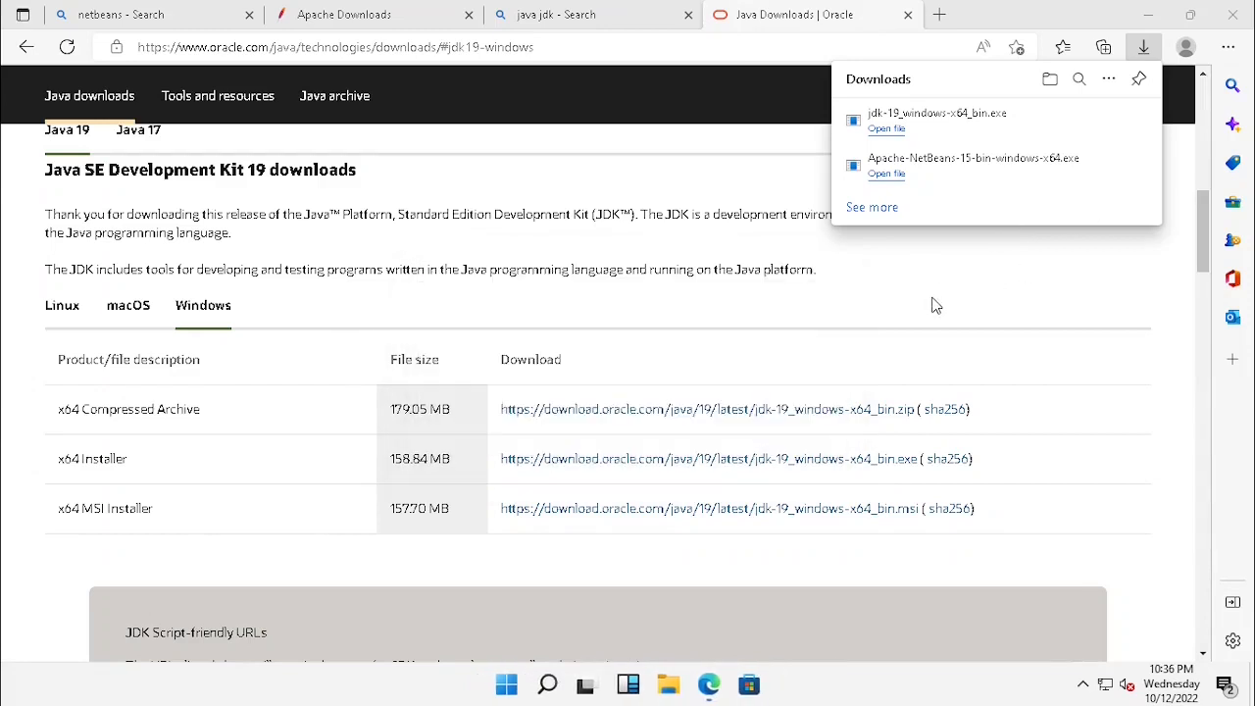
{"action": "left_click", "coordinate": [935, 305]}
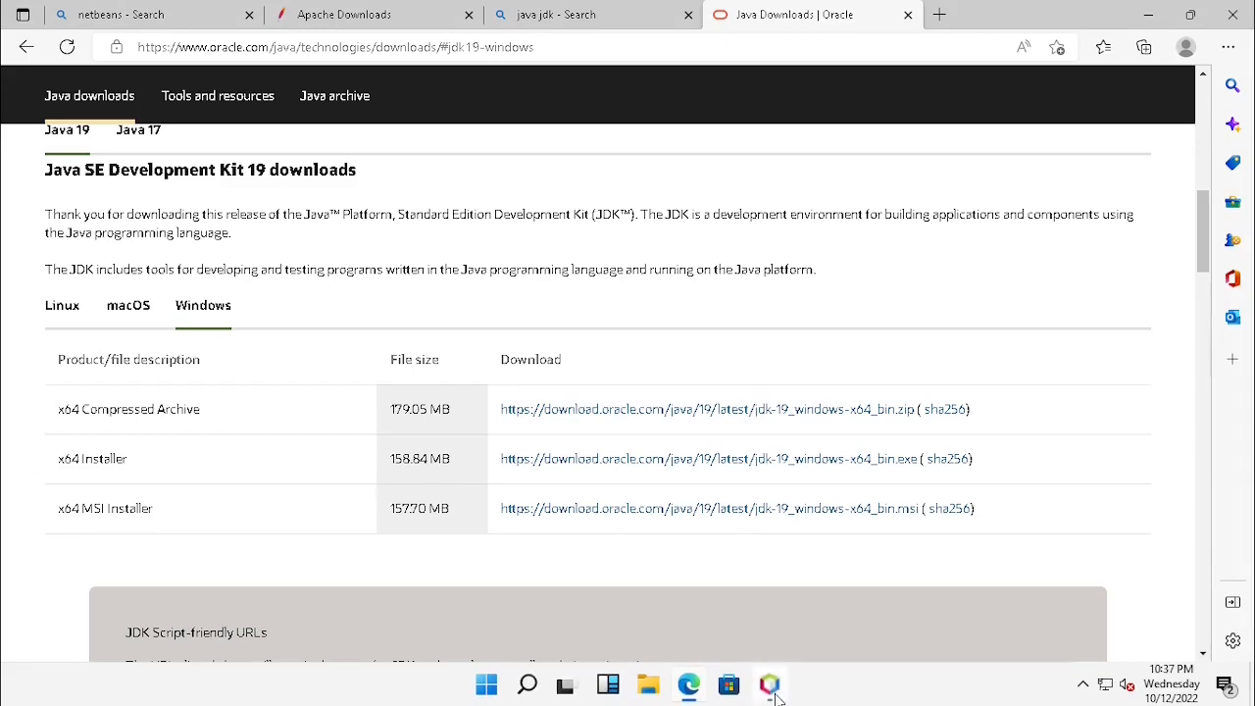
{"action": "mouse_move", "coordinate": [773, 693]}
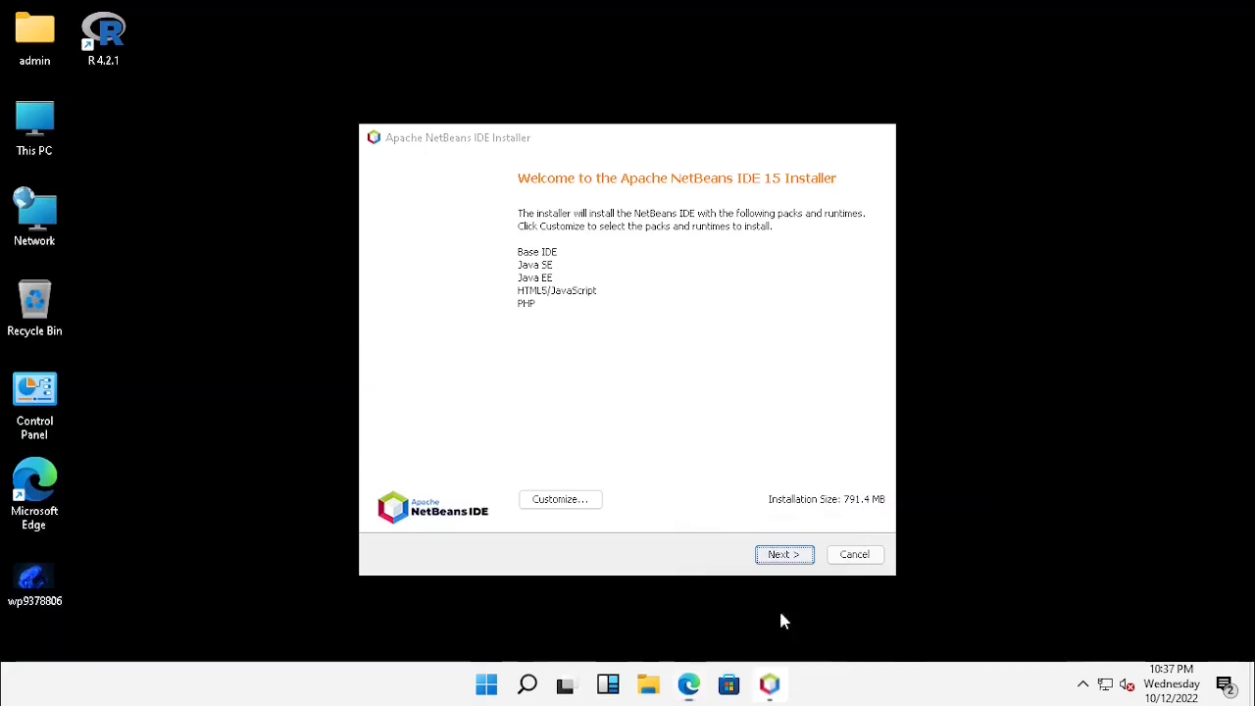
{"action": "left_click", "coordinate": [772, 605]}
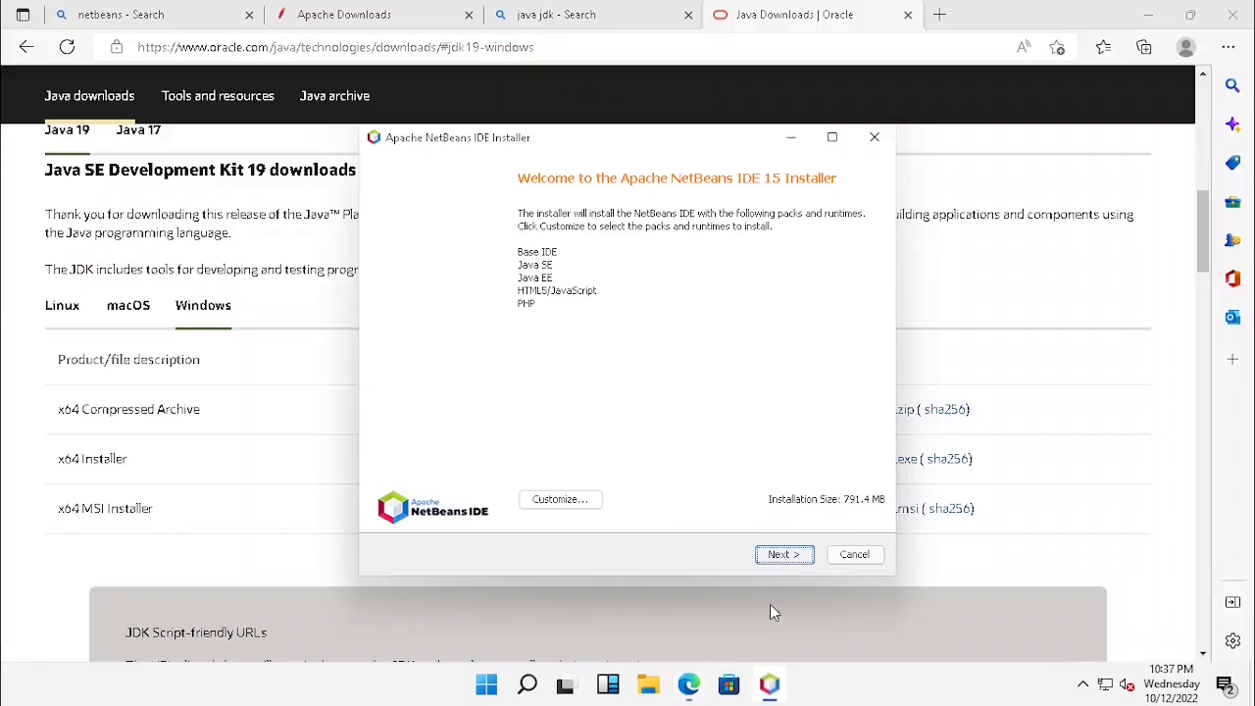
Accept the license agreement, install Apache NetBeans IDE 15 with the default folder, JDK 19 and update check, and return to the desktop
{"action": "left_click", "coordinate": [783, 555]}
{"action": "left_click", "coordinate": [449, 517]}
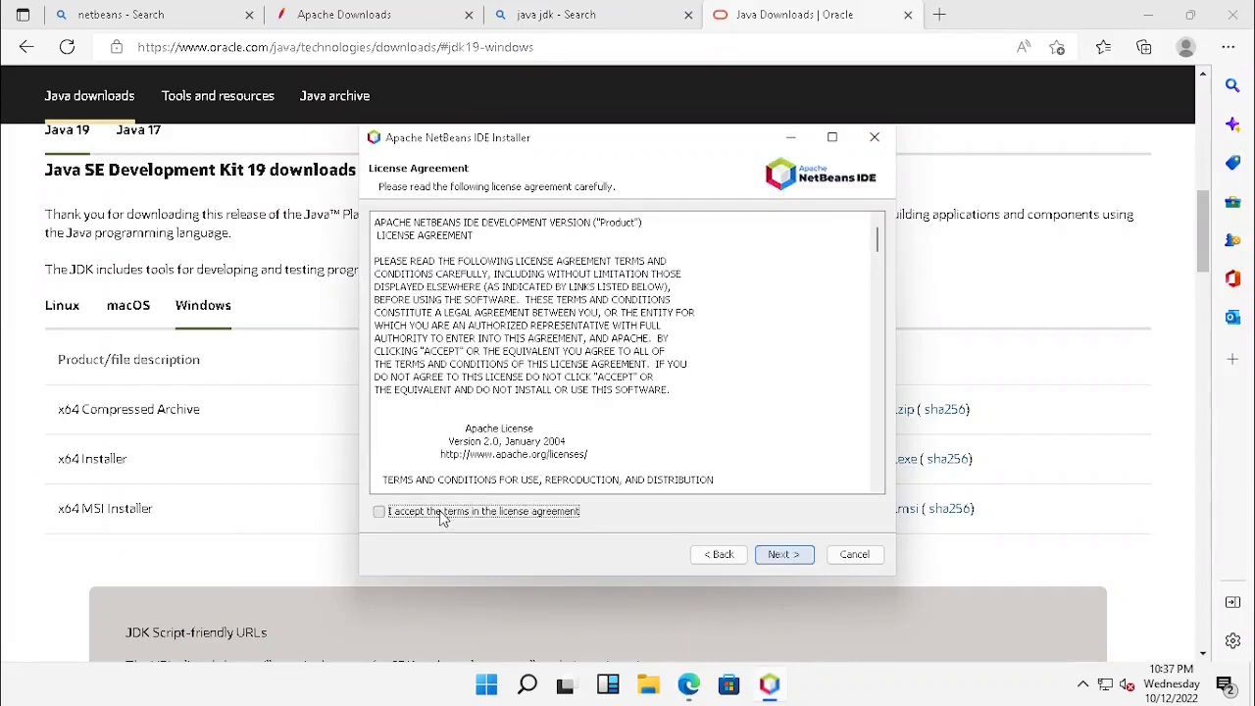
{"action": "left_click", "coordinate": [798, 555]}
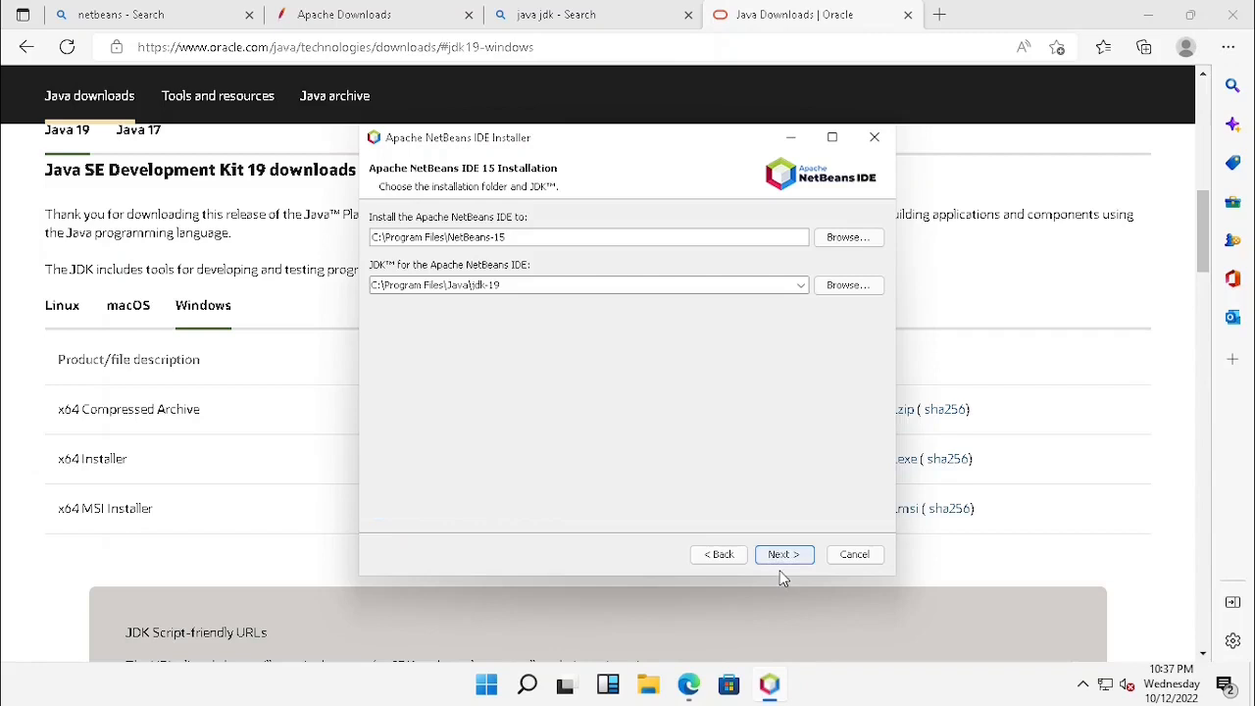
{"action": "left_click", "coordinate": [790, 564]}
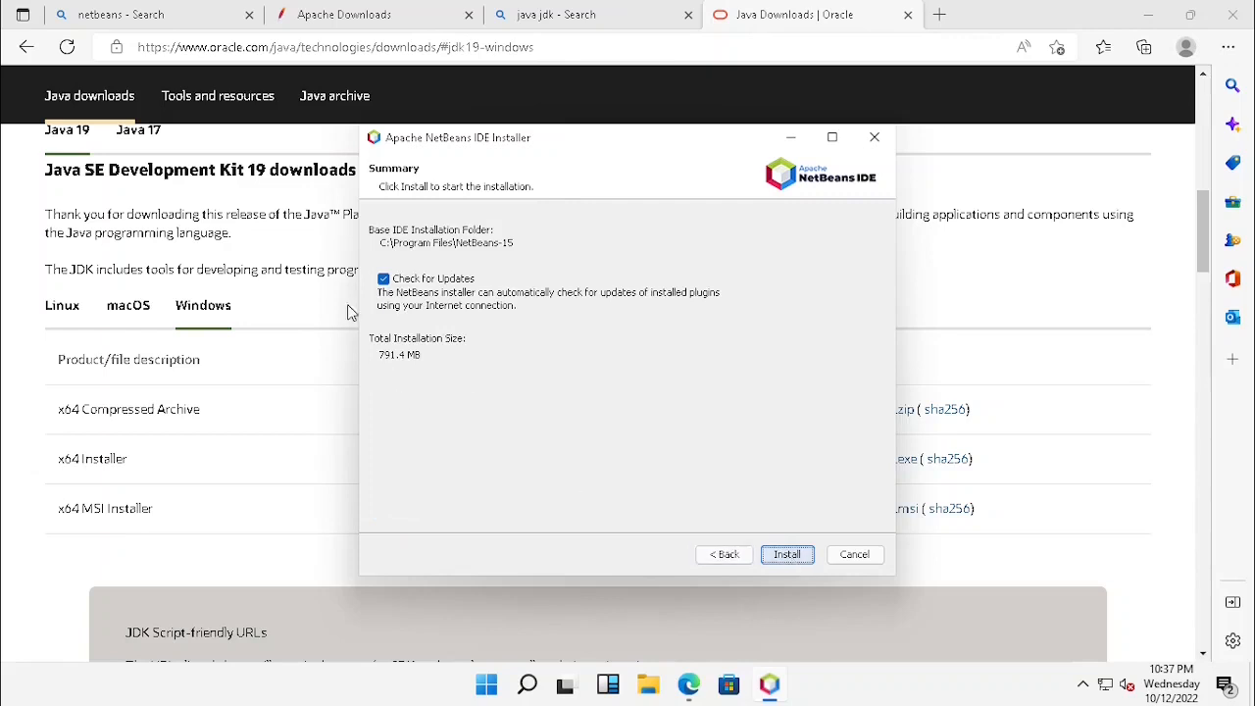
{"action": "left_click", "coordinate": [787, 555]}
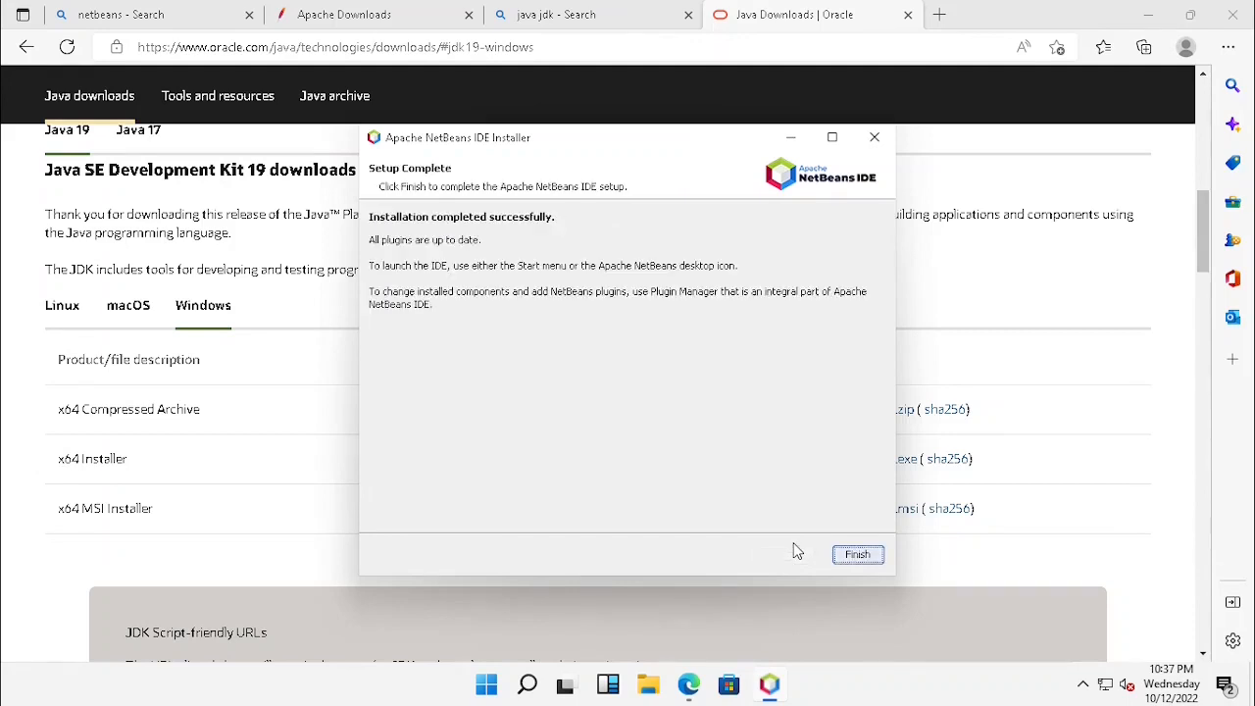
{"action": "left_click", "coordinate": [858, 553]}
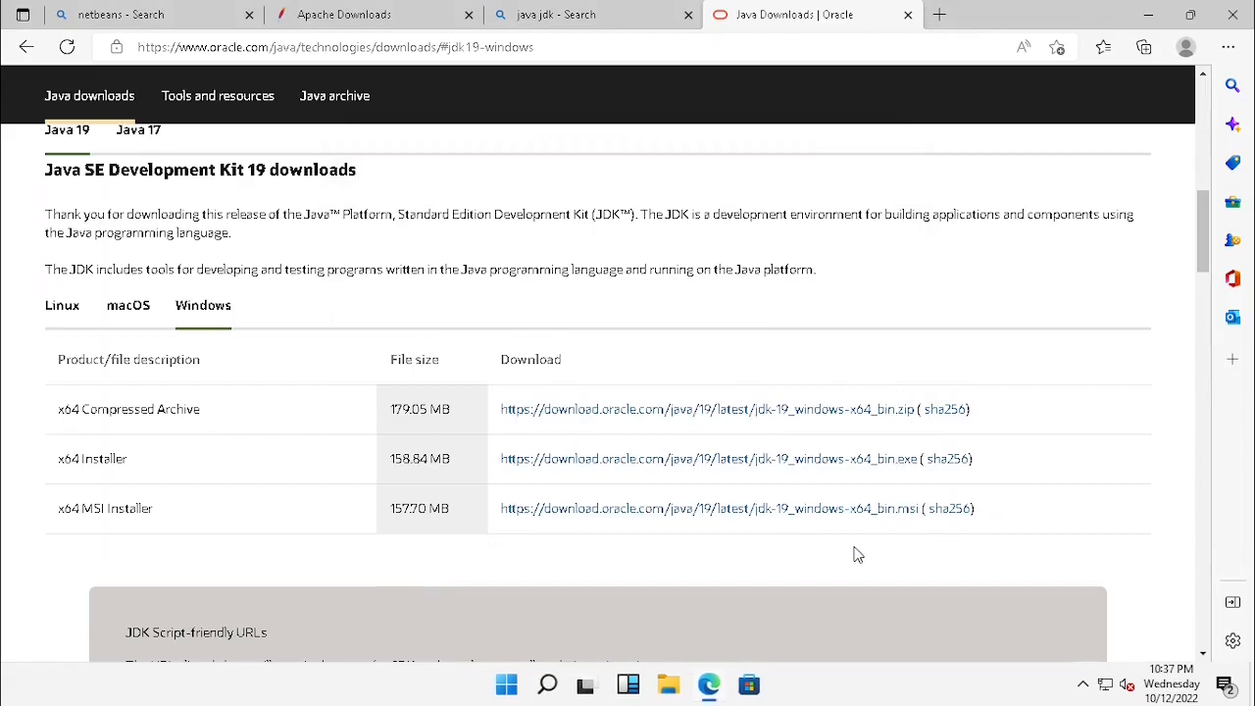
{"action": "key", "text": "super+d"}
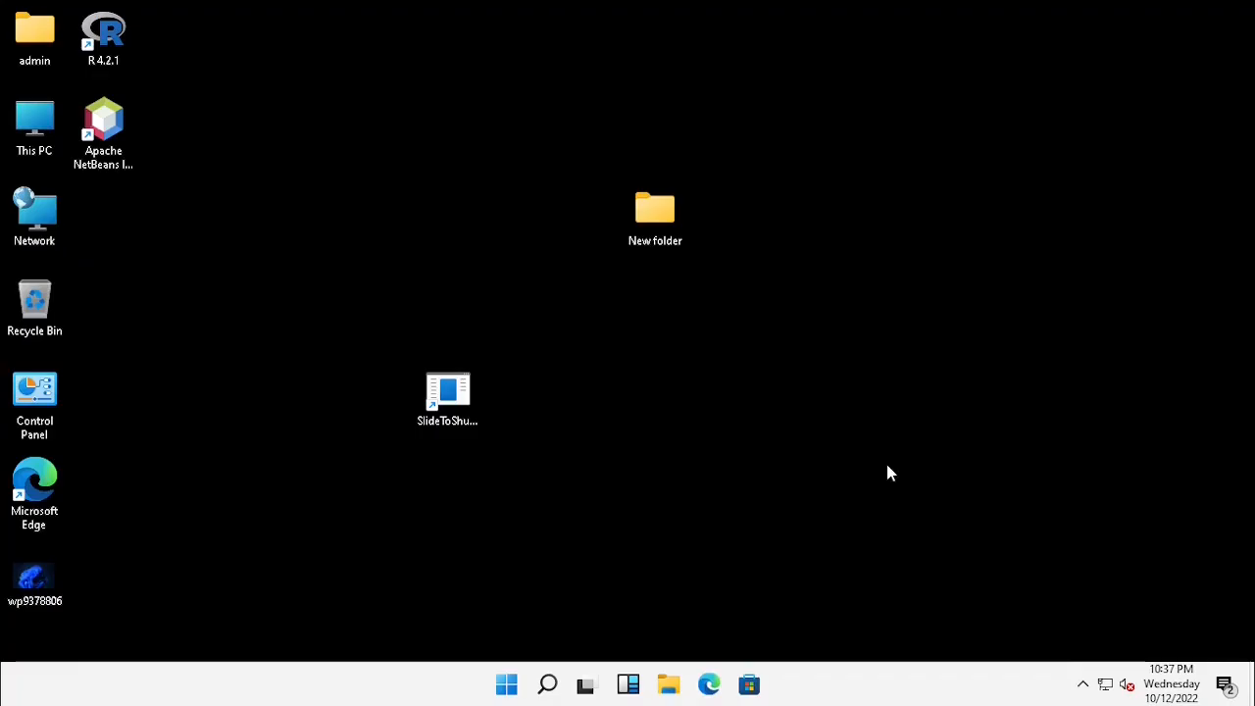
Launch Apache NetBeans IDE 15 and open its Install Plugins page from My NetBeans
{"action": "left_click", "coordinate": [507, 685]}
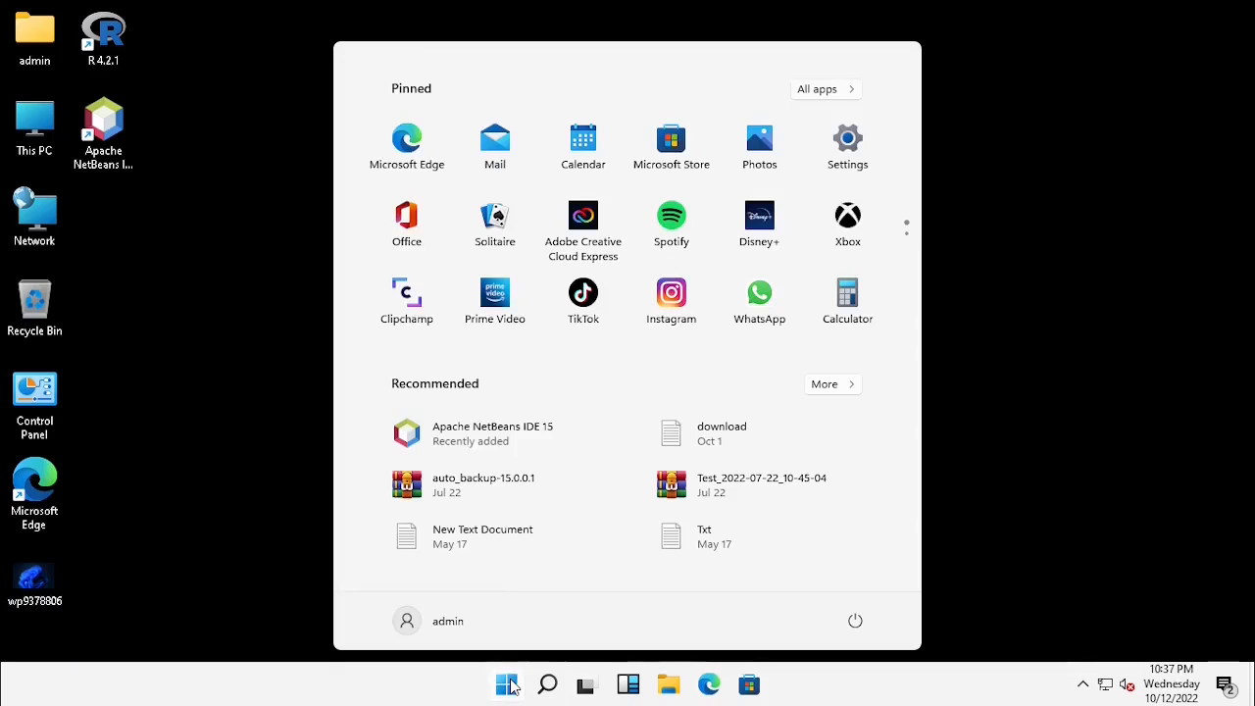
{"action": "left_click", "coordinate": [461, 447]}
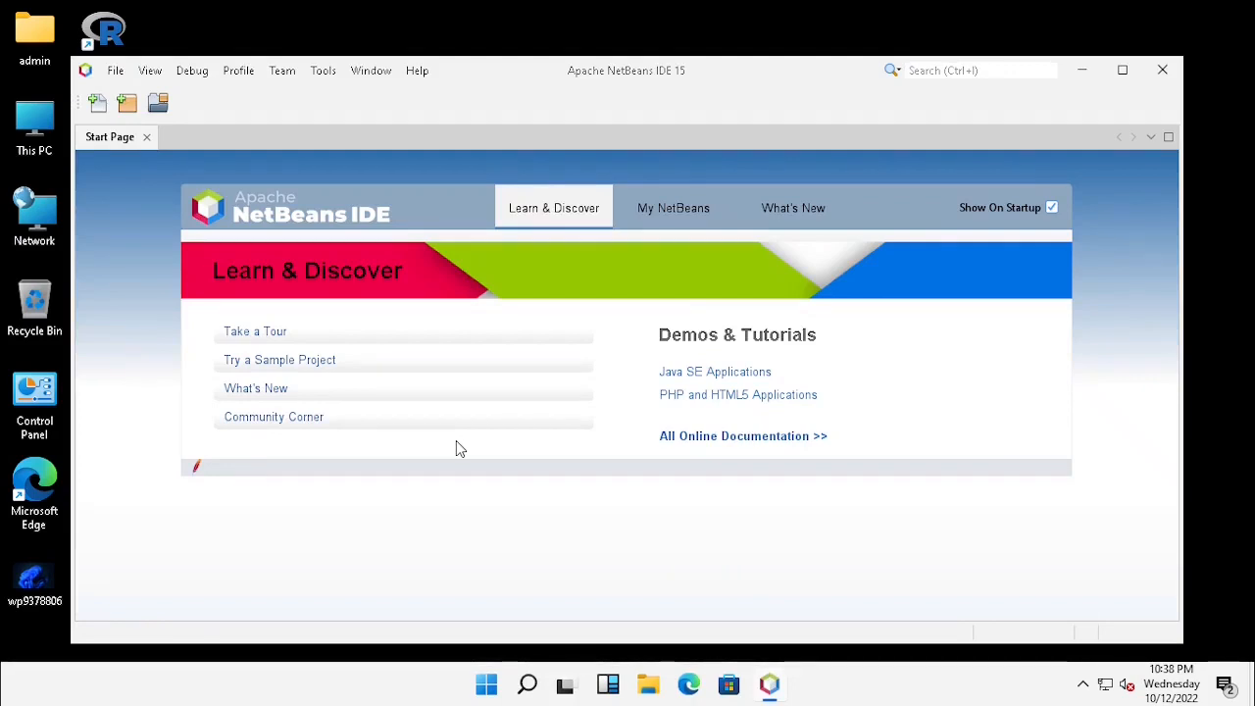
{"action": "left_click", "coordinate": [654, 211]}
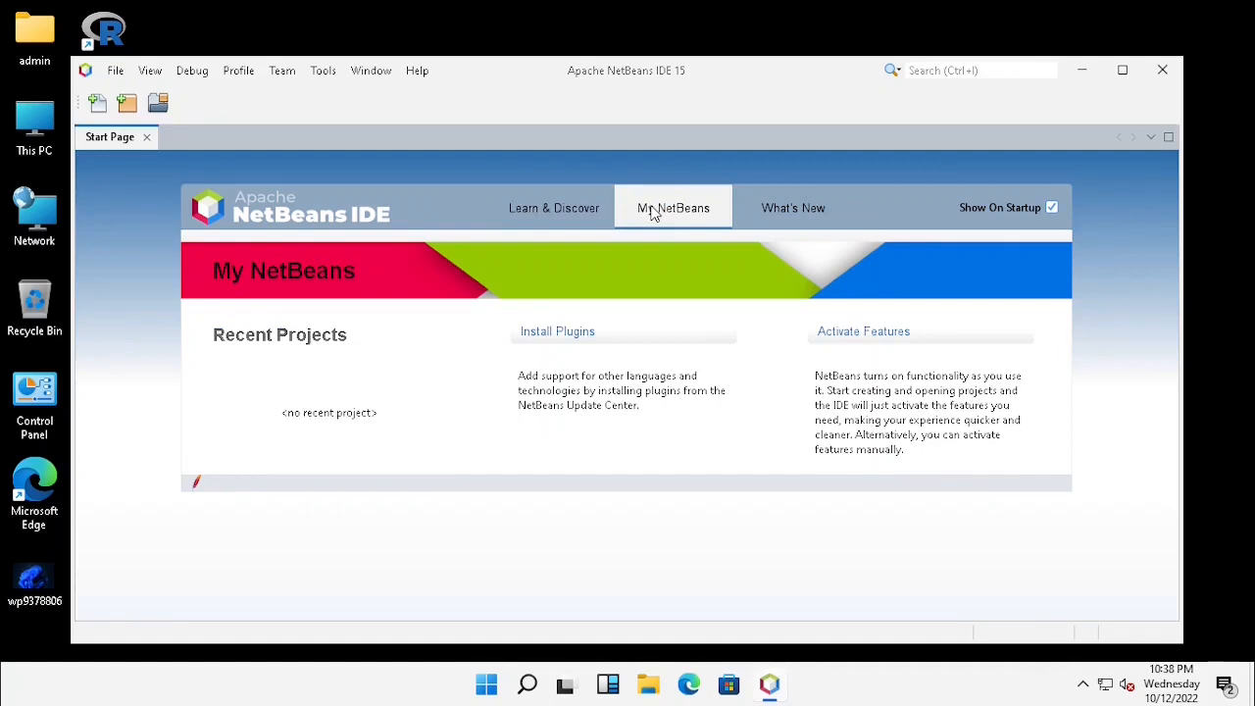
{"action": "left_click", "coordinate": [579, 336]}
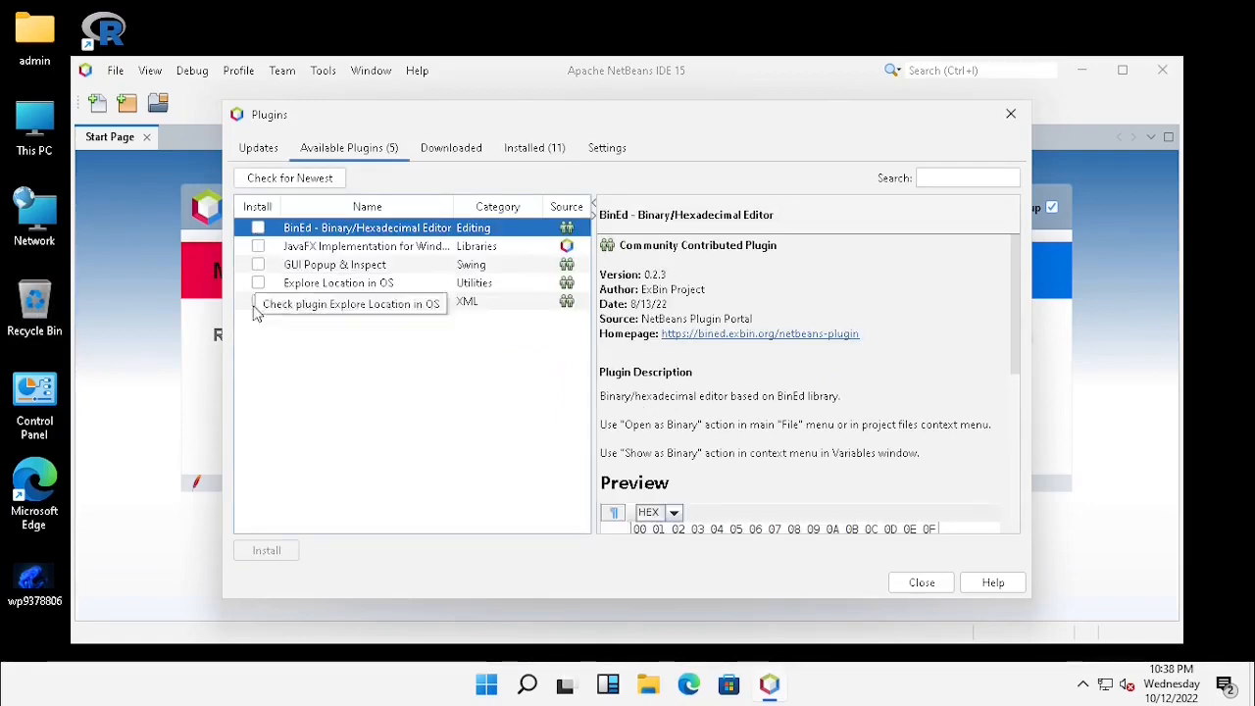
Install the BinEd, JavaFX Implementation for Windows, GUI Popup & Inspect, Explore Location in OS and XPathUtil plugins, accepting the licenses and unverified certificates
{"action": "left_click", "coordinate": [258, 228]}
{"action": "left_click", "coordinate": [258, 246]}
{"action": "left_click", "coordinate": [259, 265]}
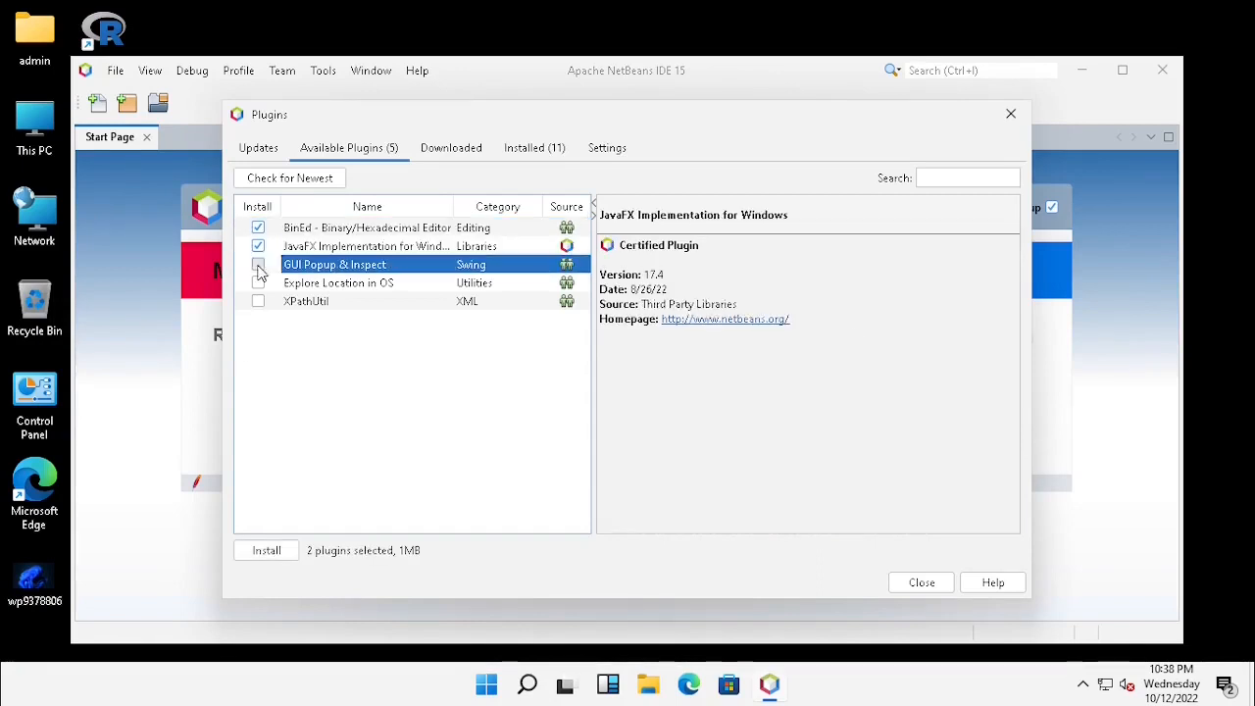
{"action": "left_click", "coordinate": [259, 283]}
{"action": "left_click", "coordinate": [258, 302]}
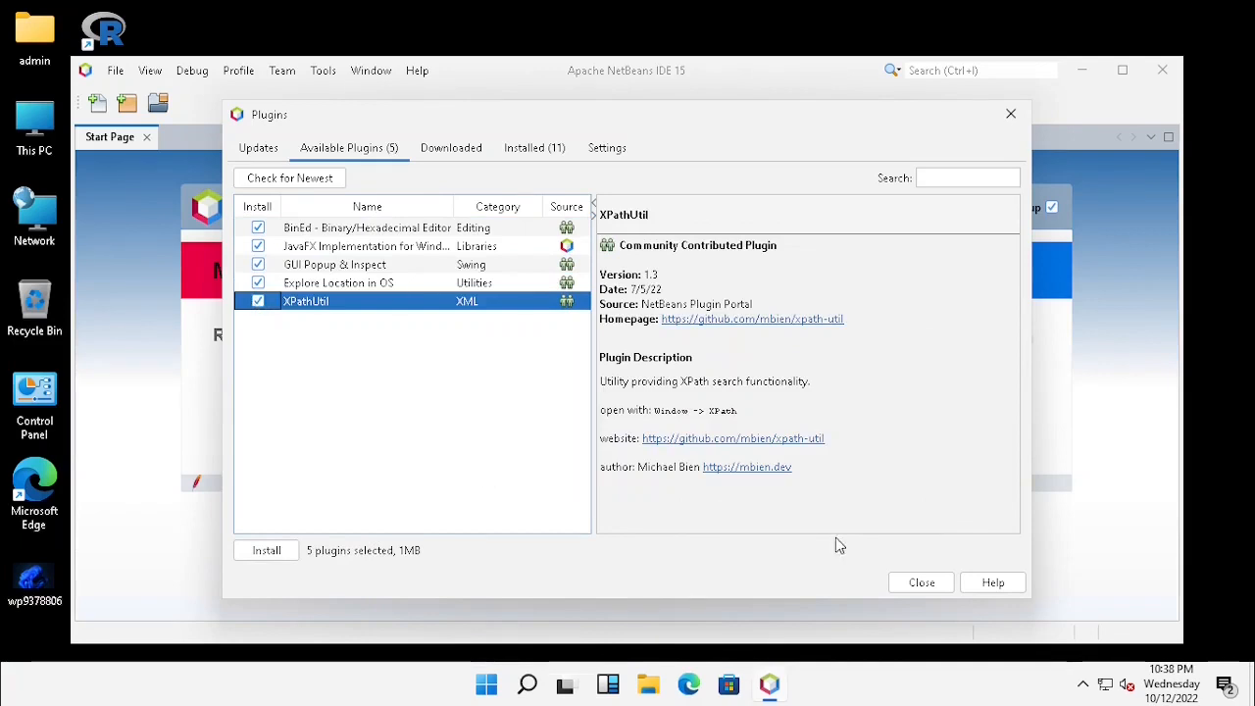
{"action": "left_click", "coordinate": [269, 552]}
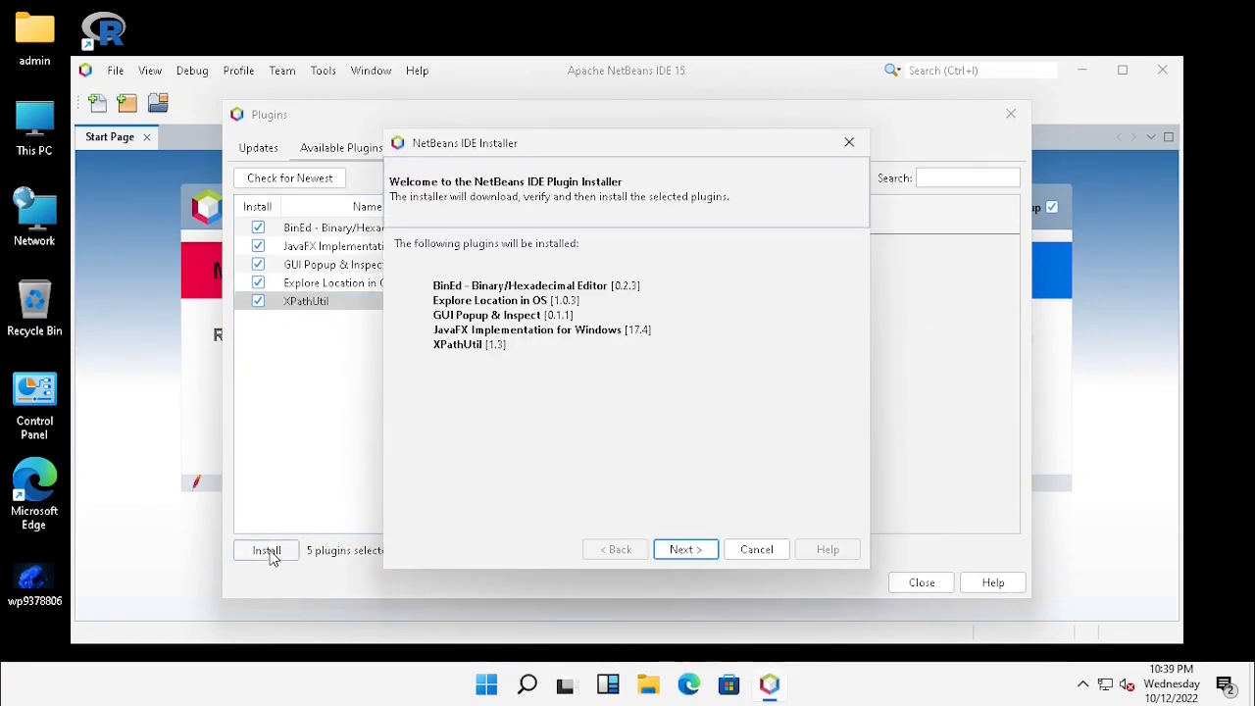
{"action": "left_click", "coordinate": [685, 550]}
{"action": "key", "text": "space"}
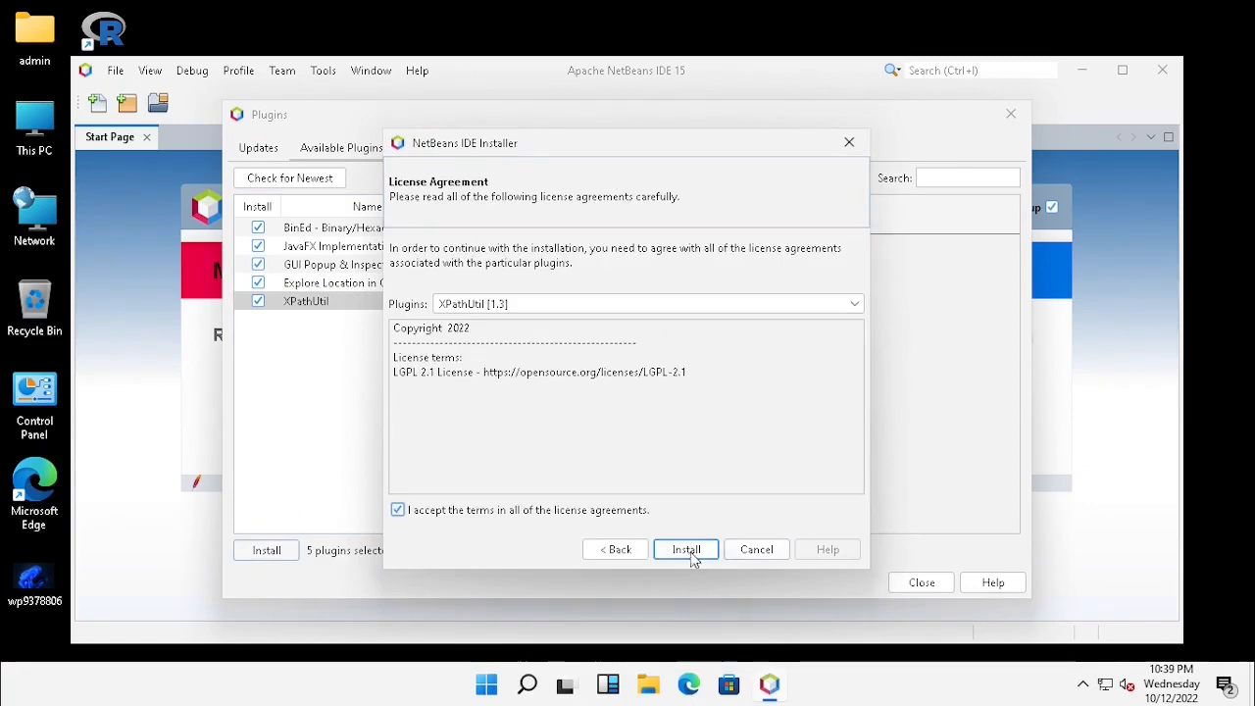
{"action": "left_click", "coordinate": [691, 554]}
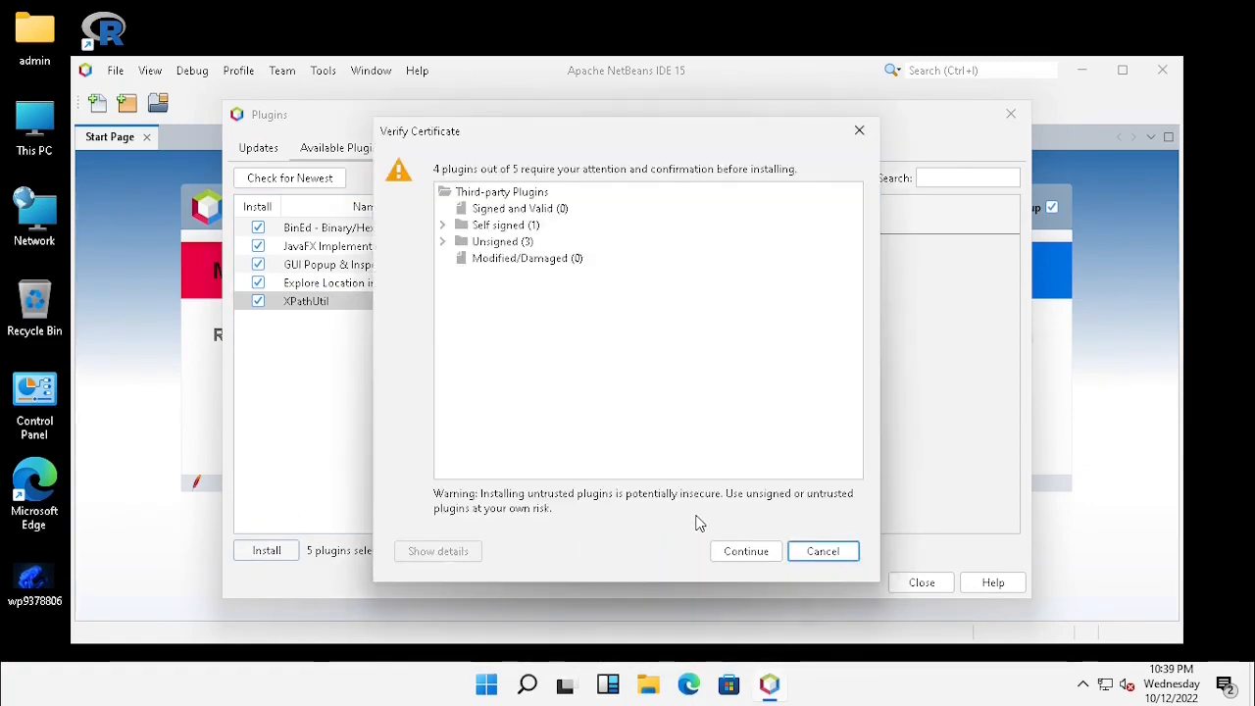
{"action": "left_click", "coordinate": [761, 555]}
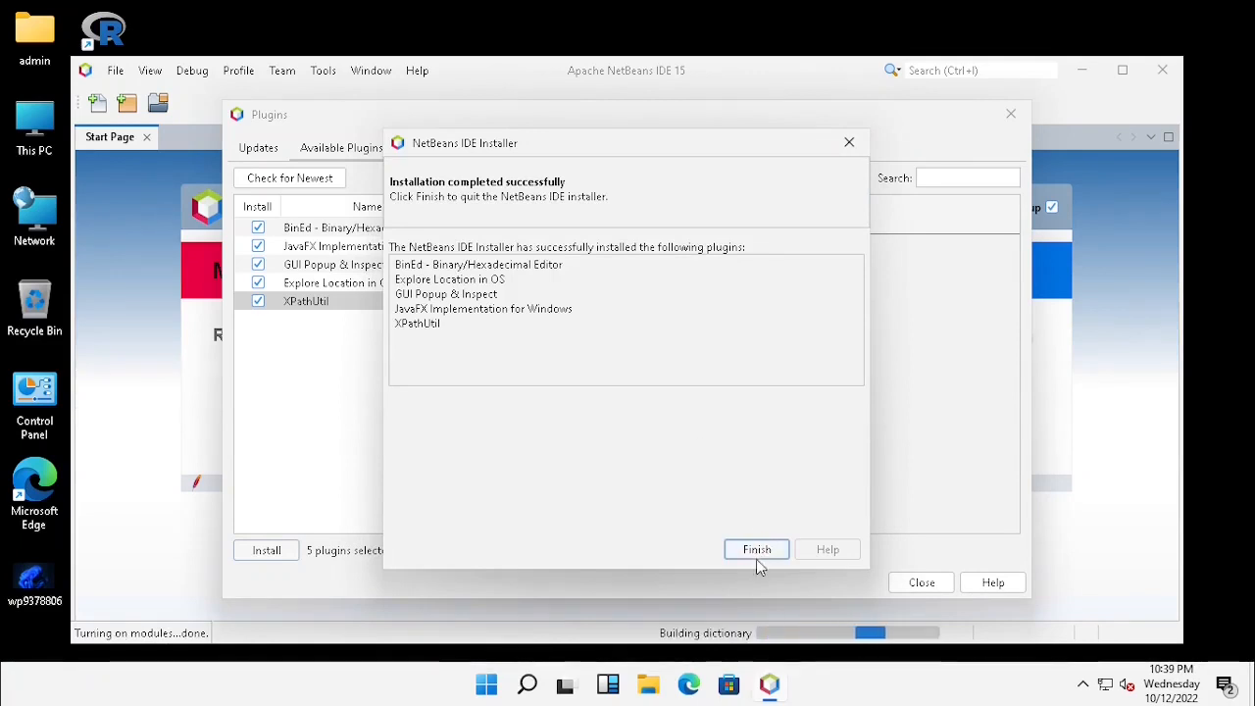
{"action": "left_click", "coordinate": [760, 550]}
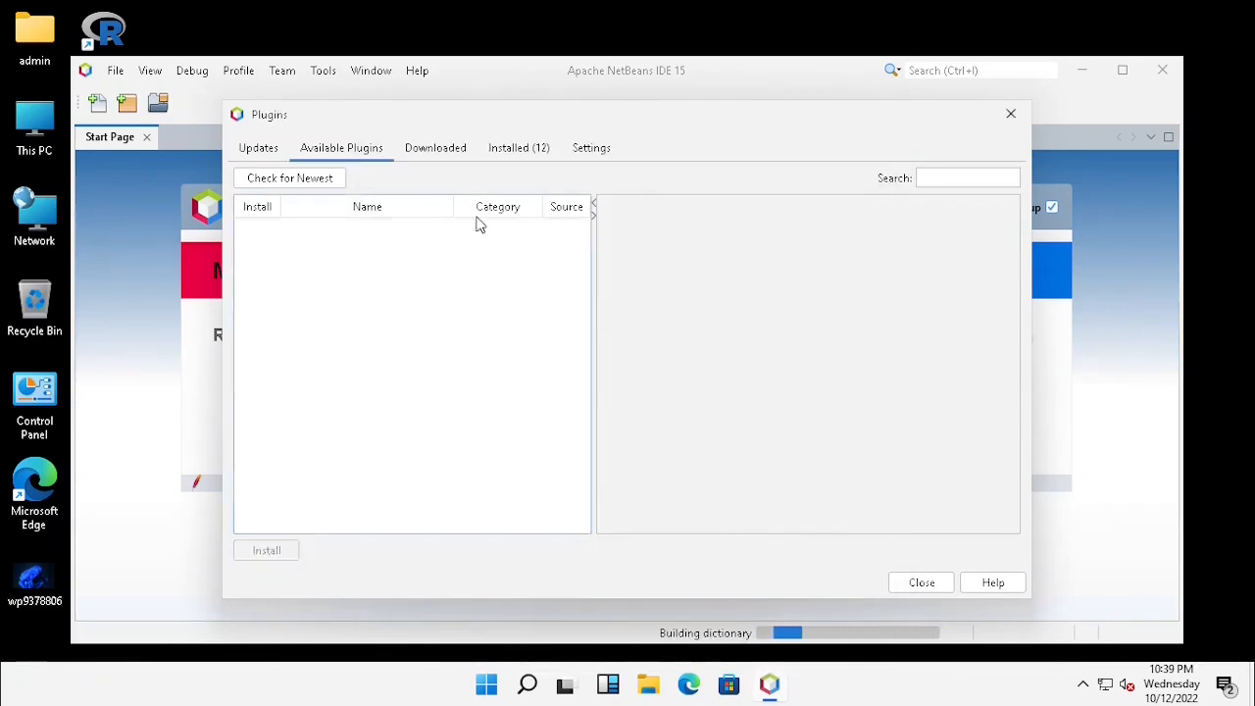
Activate all features in the list of installed plugins, from HTML5 through Base IDE, and close the Plugins window and NetBeans
{"action": "left_click", "coordinate": [434, 148]}
{"action": "left_click", "coordinate": [501, 155]}
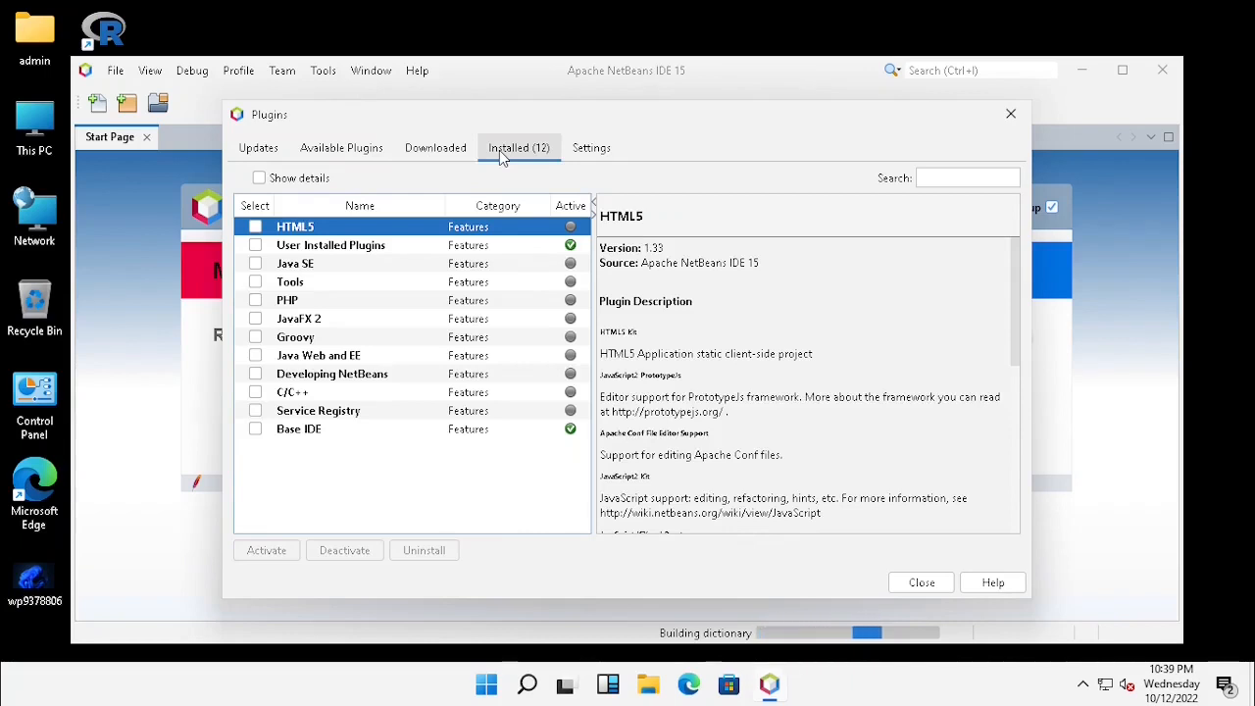
{"action": "left_click", "coordinate": [255, 227]}
{"action": "left_click", "coordinate": [256, 245]}
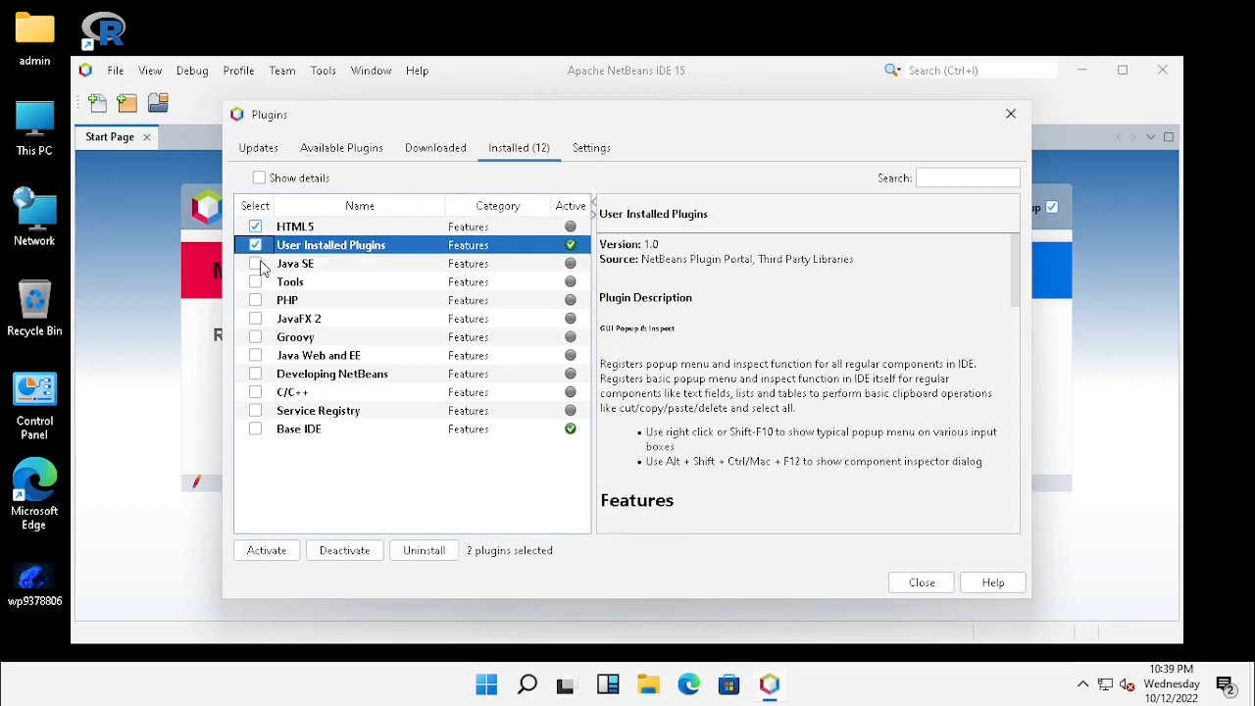
{"action": "left_click", "coordinate": [256, 264]}
{"action": "left_click", "coordinate": [256, 281]}
{"action": "left_click", "coordinate": [257, 301]}
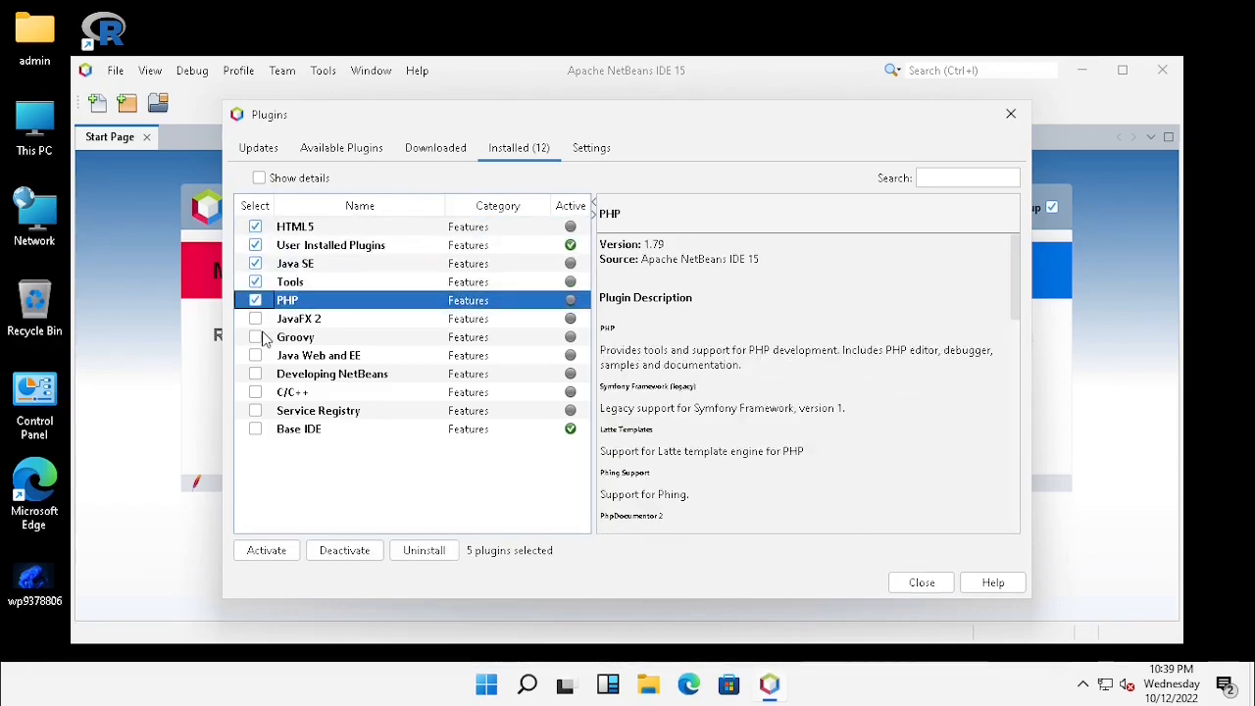
{"action": "left_click", "coordinate": [255, 319]}
{"action": "left_click", "coordinate": [256, 337]}
{"action": "left_click", "coordinate": [256, 356]}
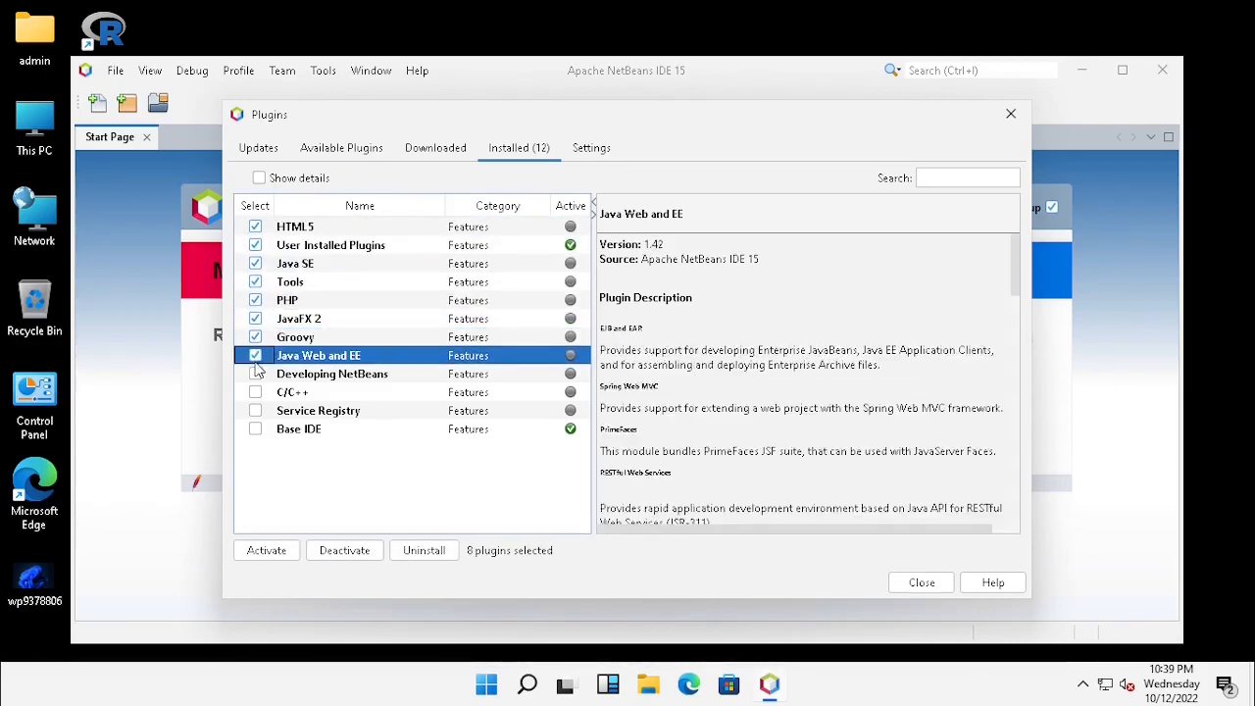
{"action": "left_click", "coordinate": [256, 374]}
{"action": "left_click", "coordinate": [256, 393]}
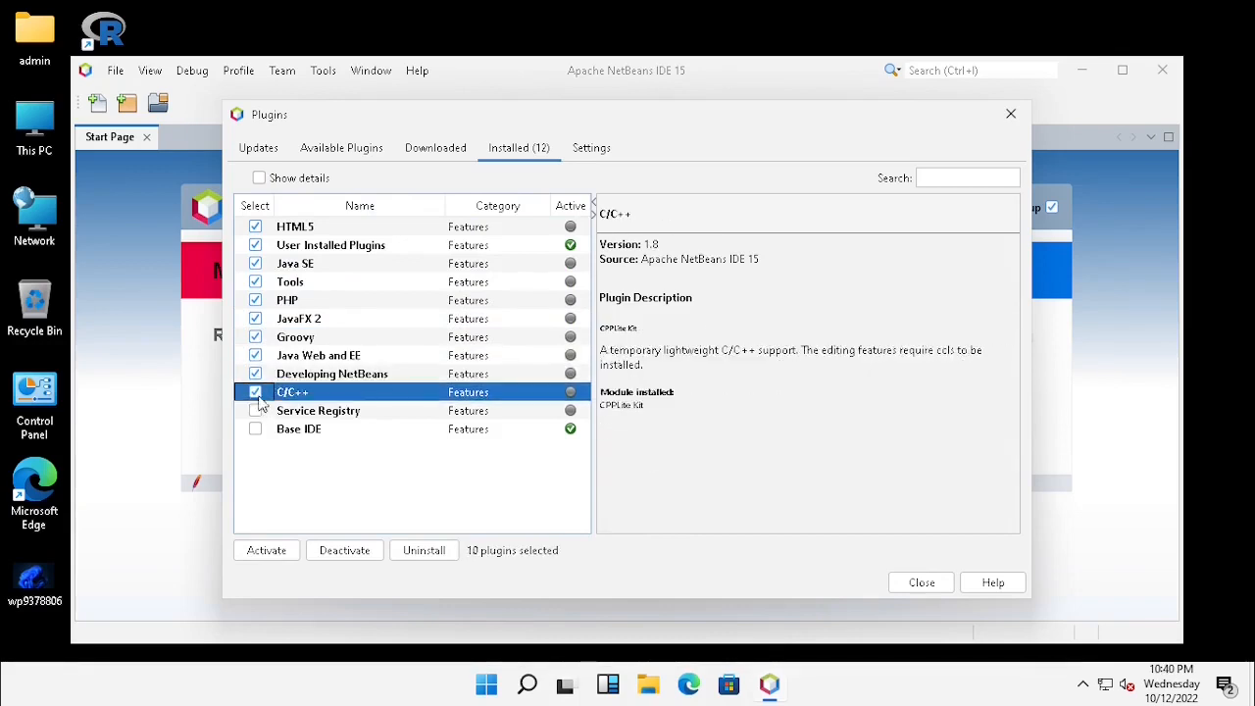
{"action": "left_click", "coordinate": [255, 411]}
{"action": "left_click", "coordinate": [256, 429]}
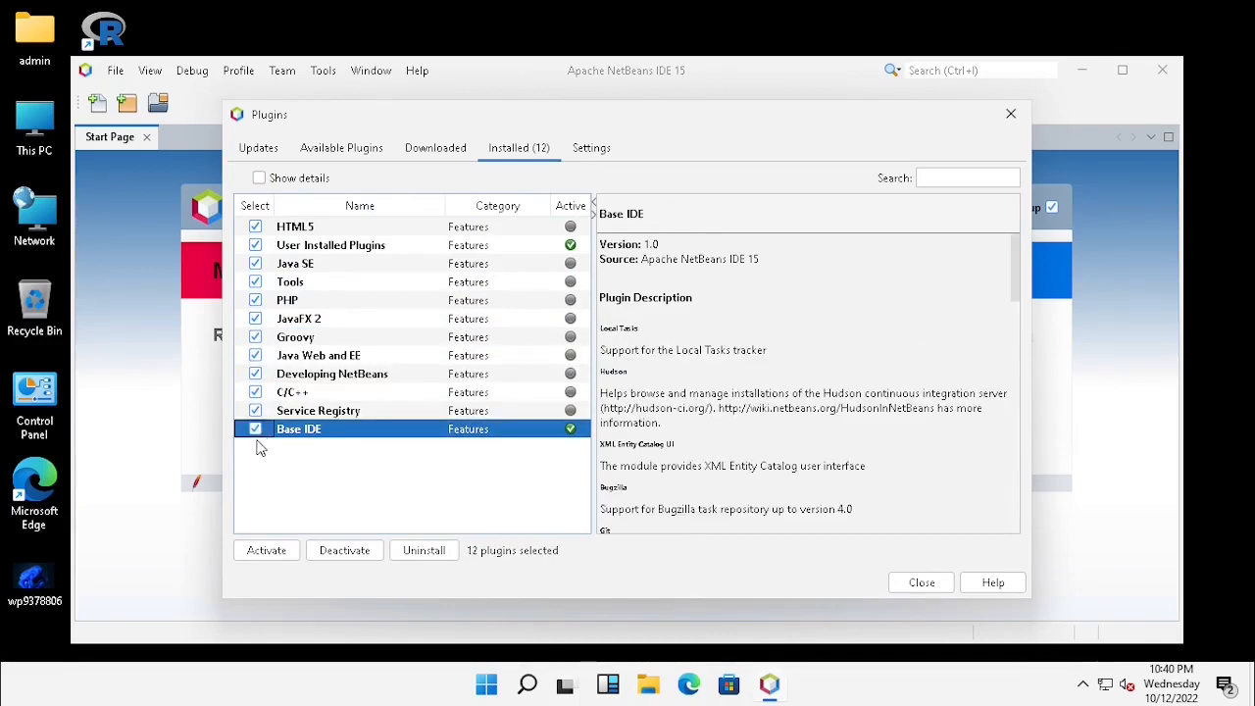
{"action": "left_click", "coordinate": [264, 551]}
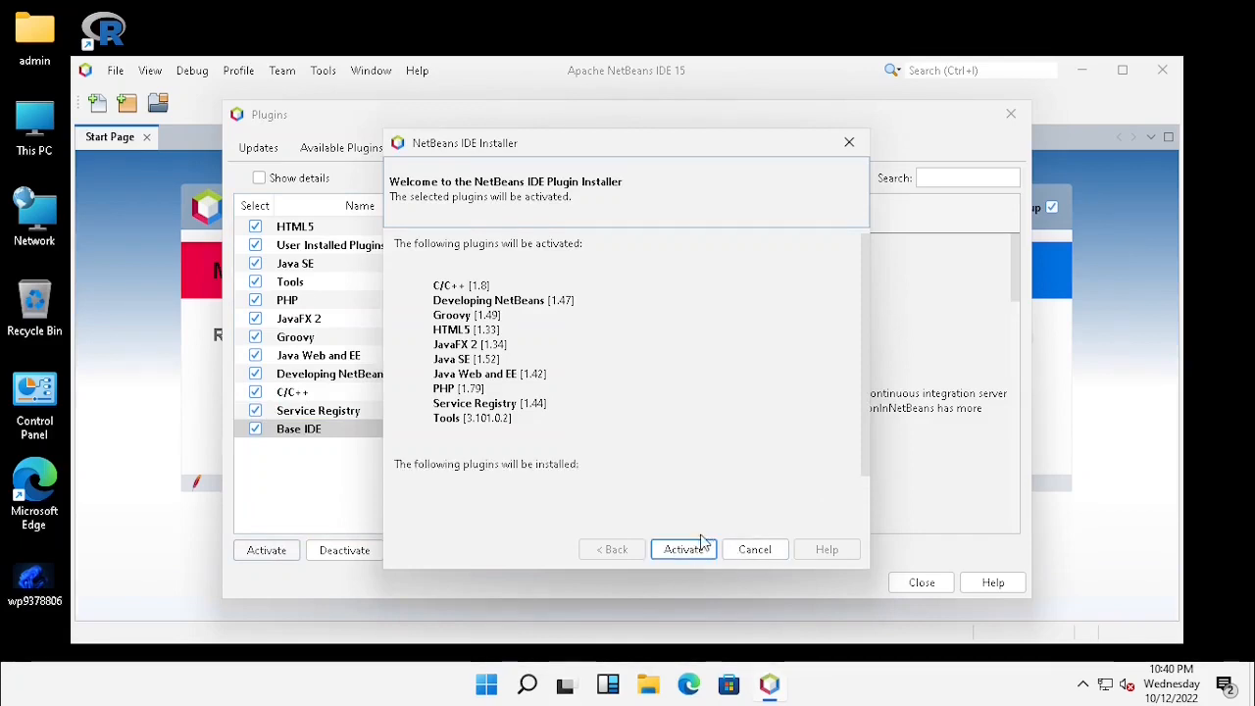
{"action": "left_click", "coordinate": [687, 551]}
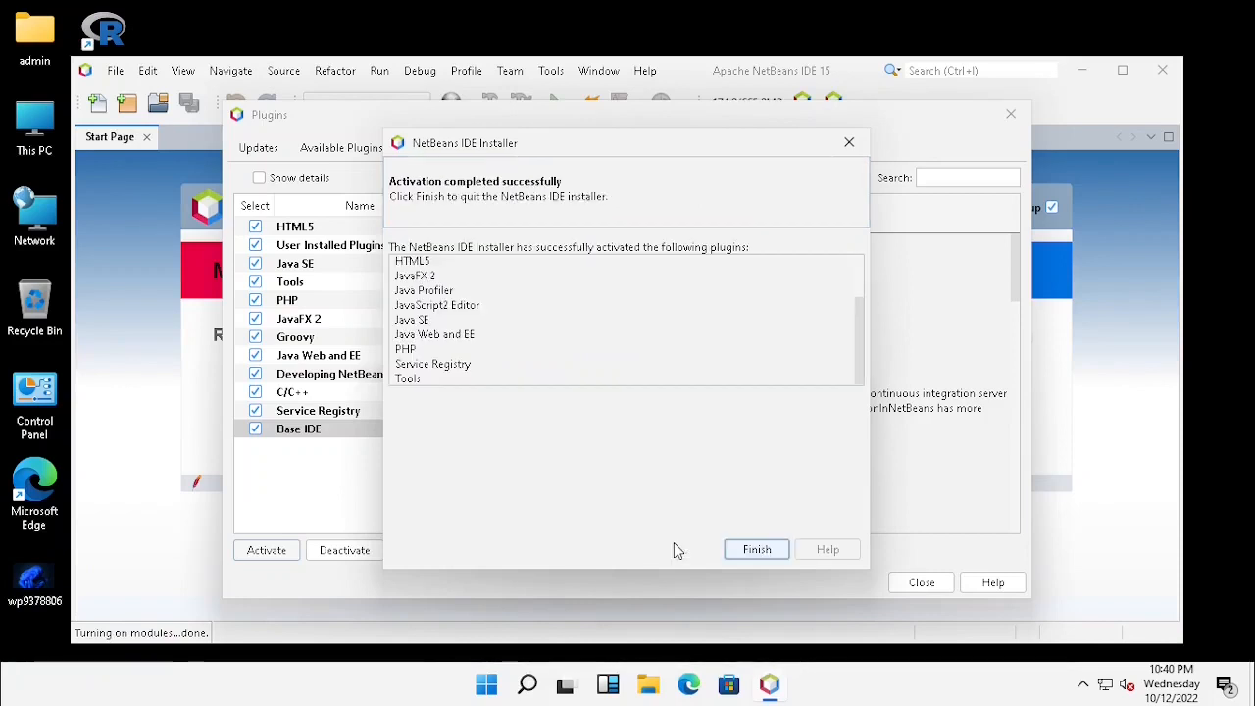
{"action": "left_click", "coordinate": [757, 551]}
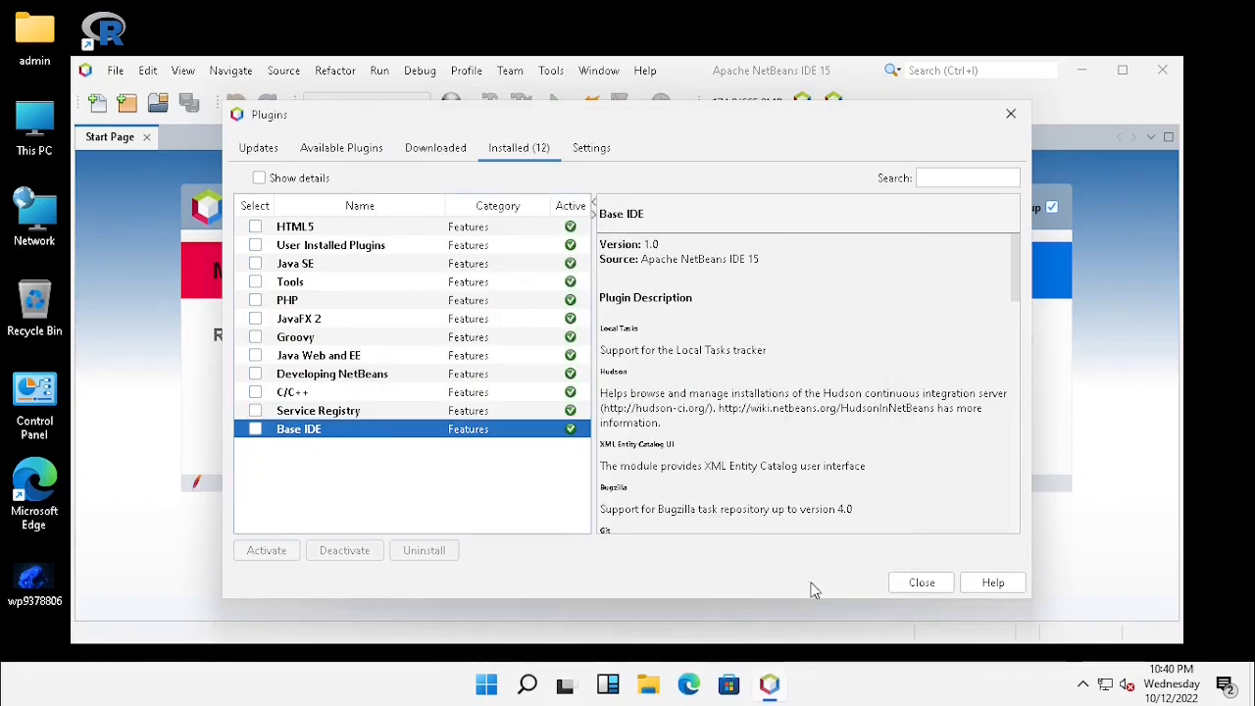
{"action": "left_click", "coordinate": [922, 583]}
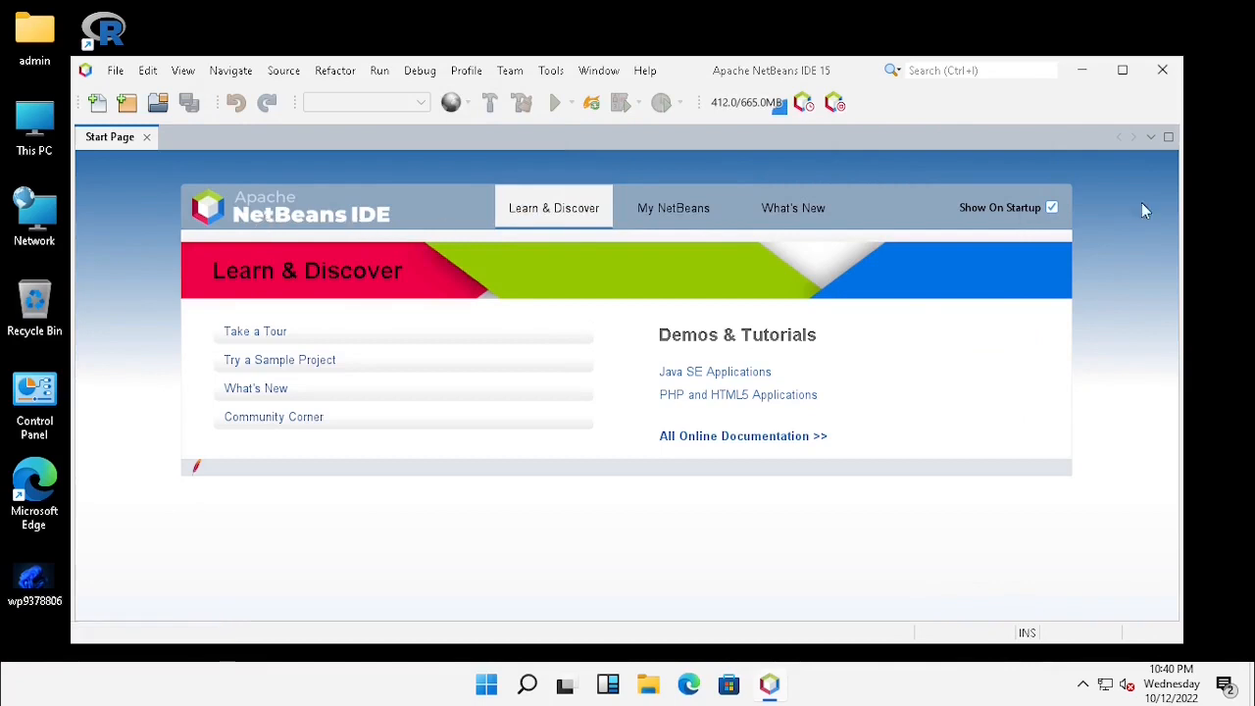
{"action": "left_click", "coordinate": [1163, 70]}
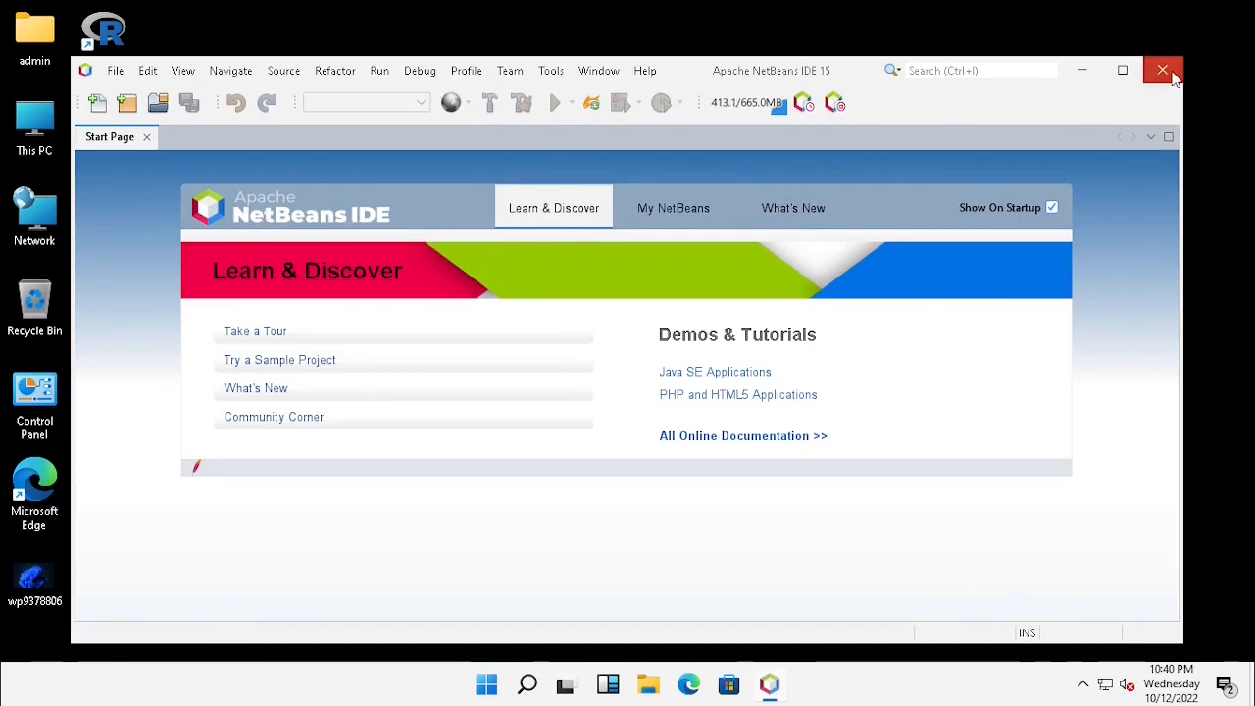